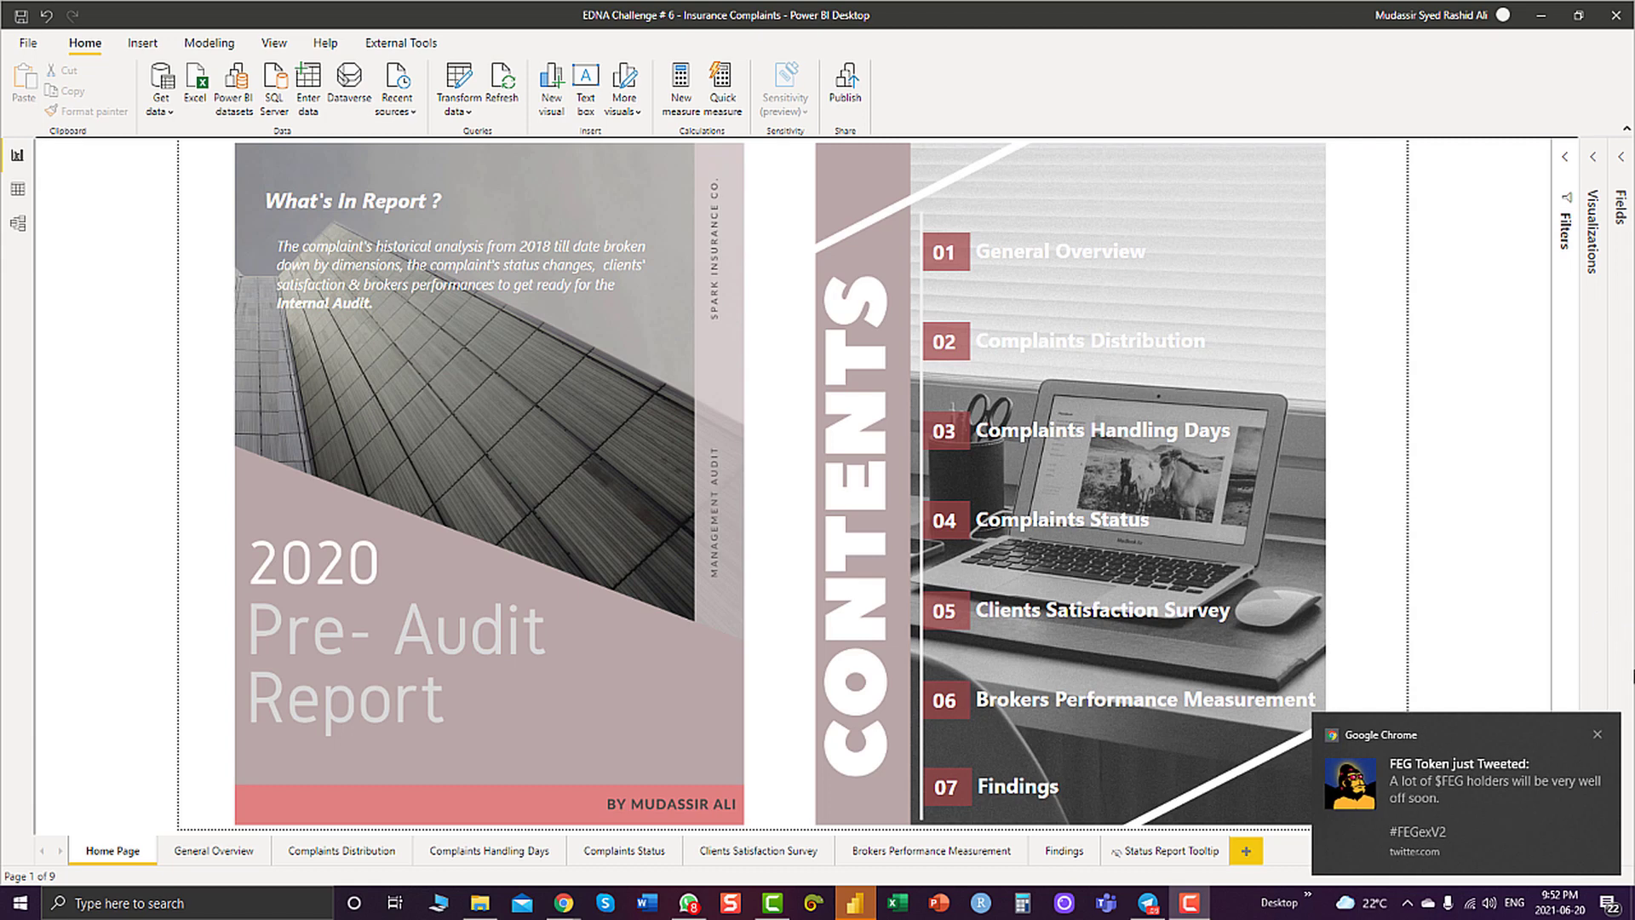
Dismiss the Chrome notification popup in the corner of the screen
click(1598, 734)
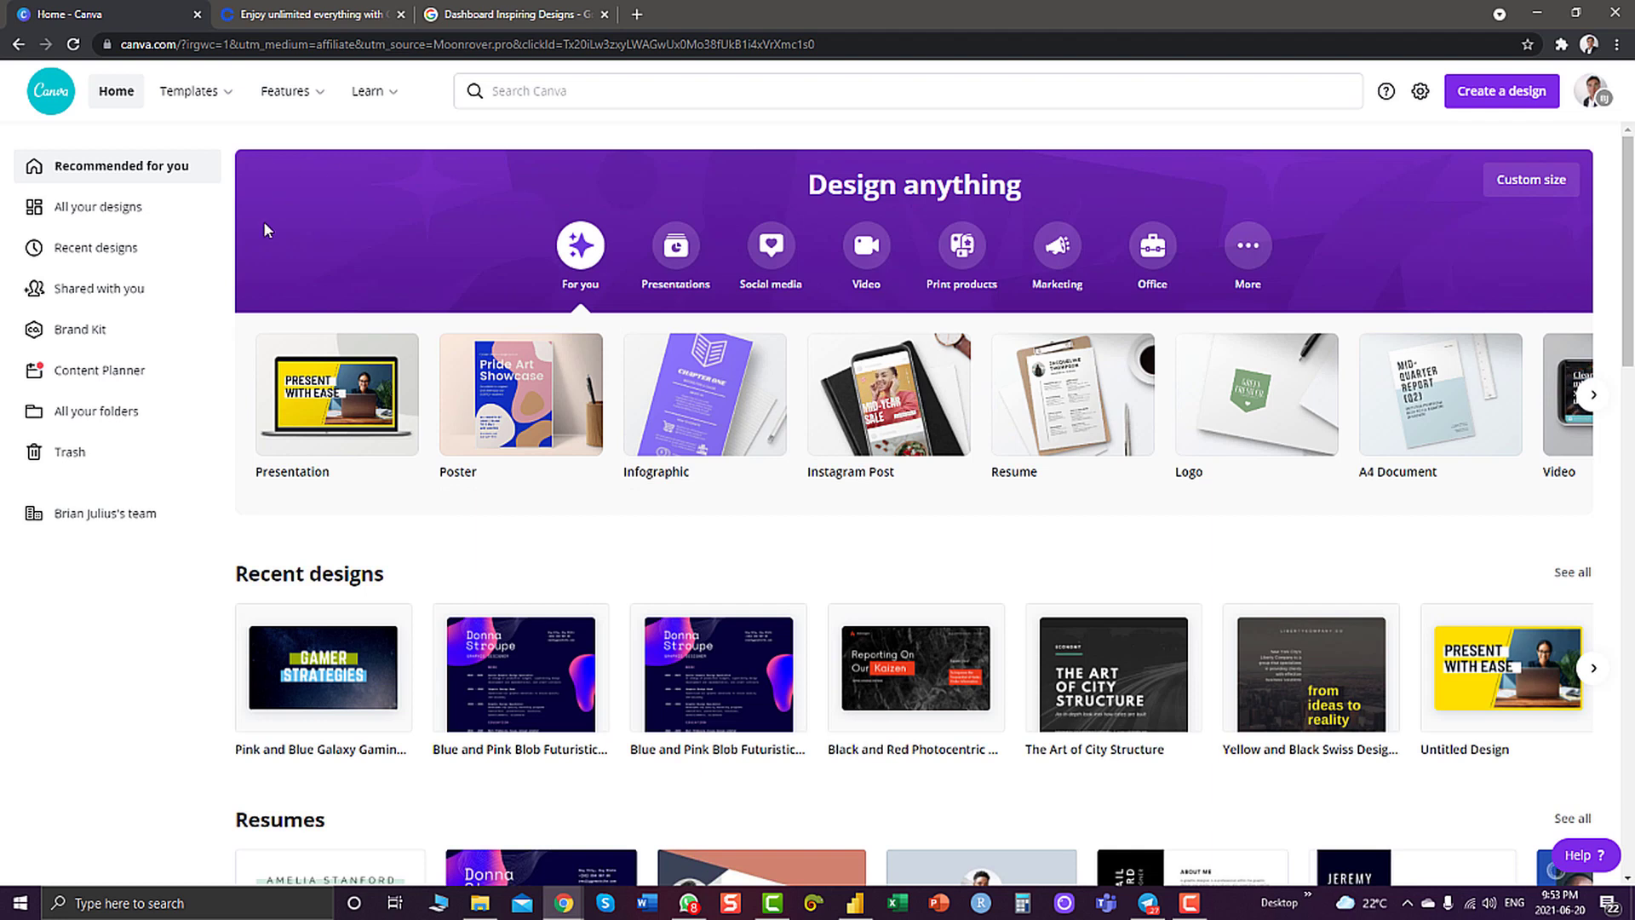
Rerun the recent 'financial report' search and scroll through the 28 Financial Report templates
click(547, 91)
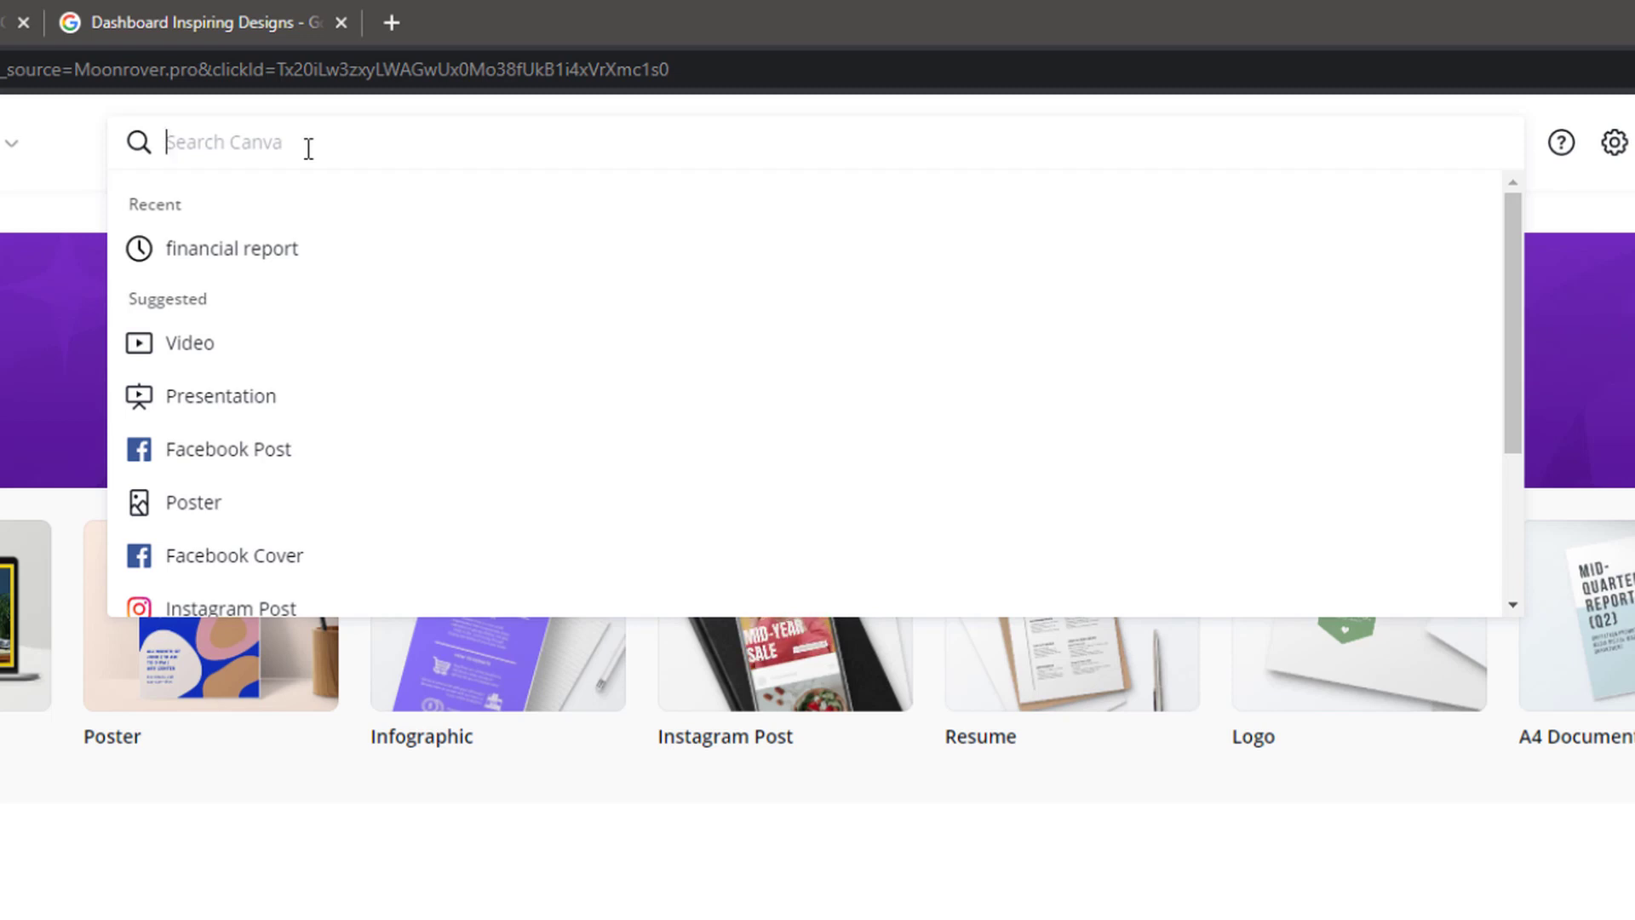
click(245, 254)
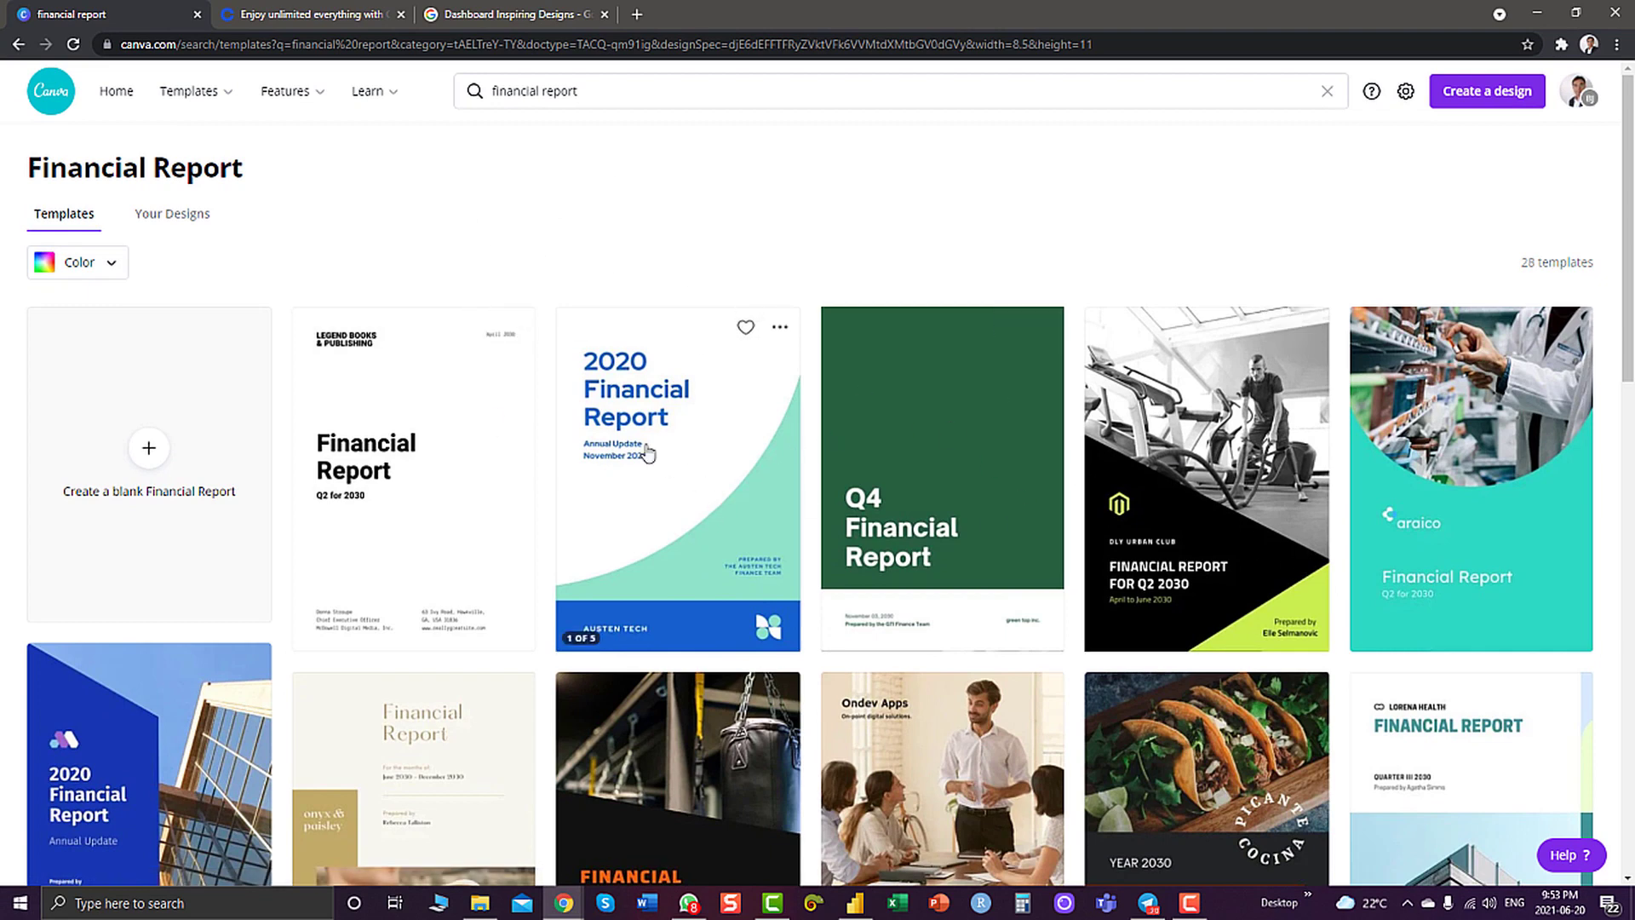
scroll(596, 569, down, 5)
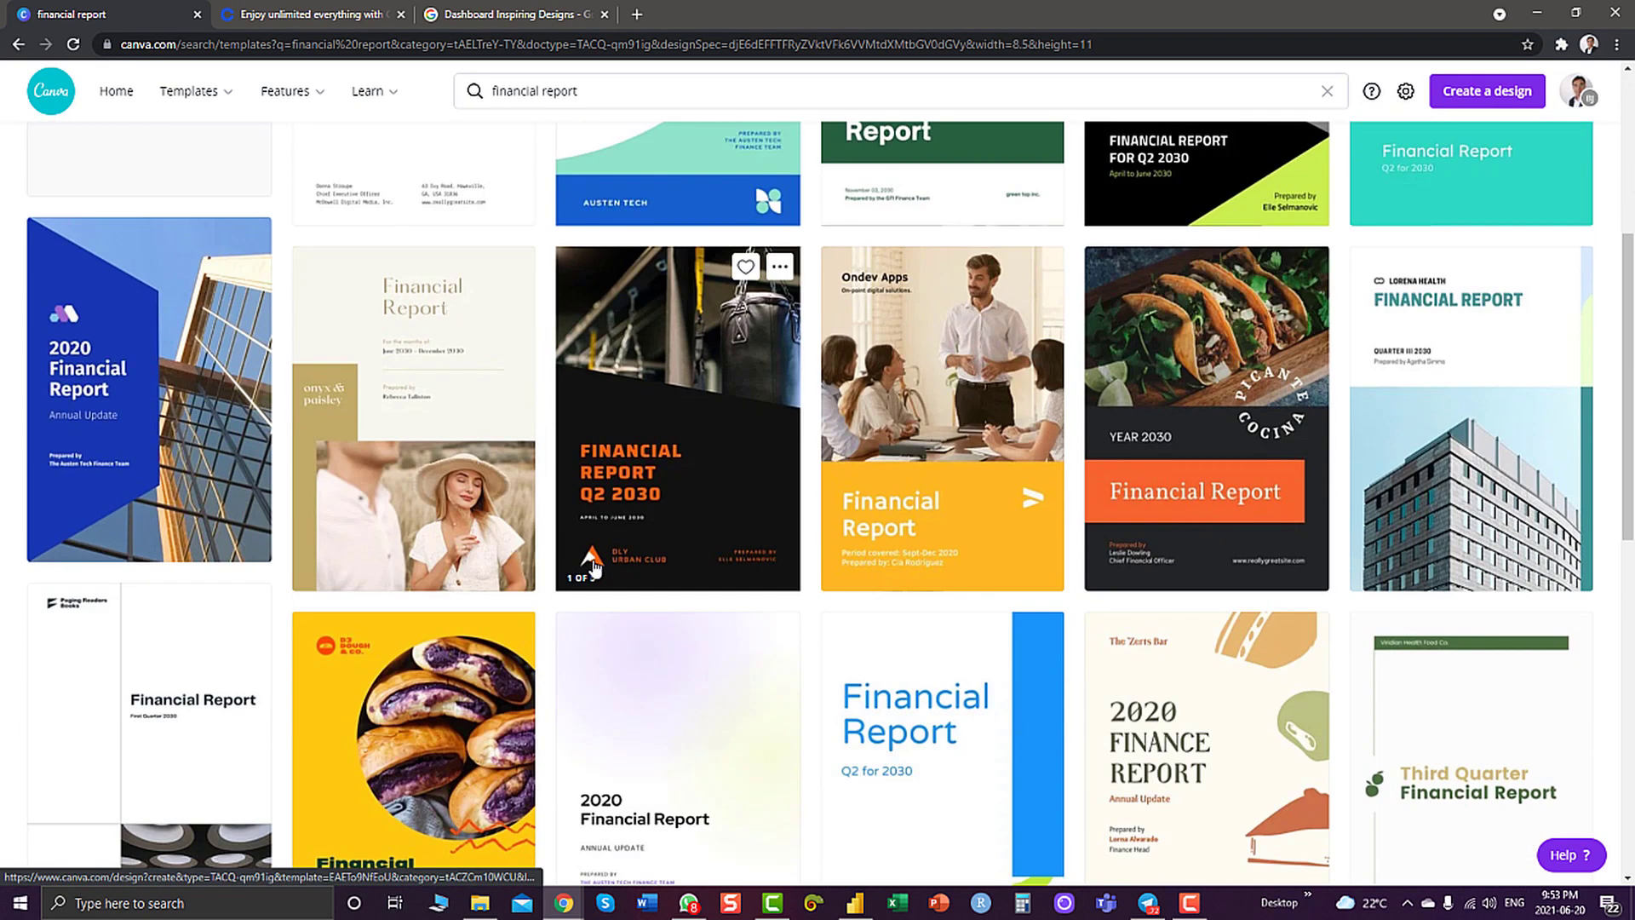
scroll(586, 569, down, 5)
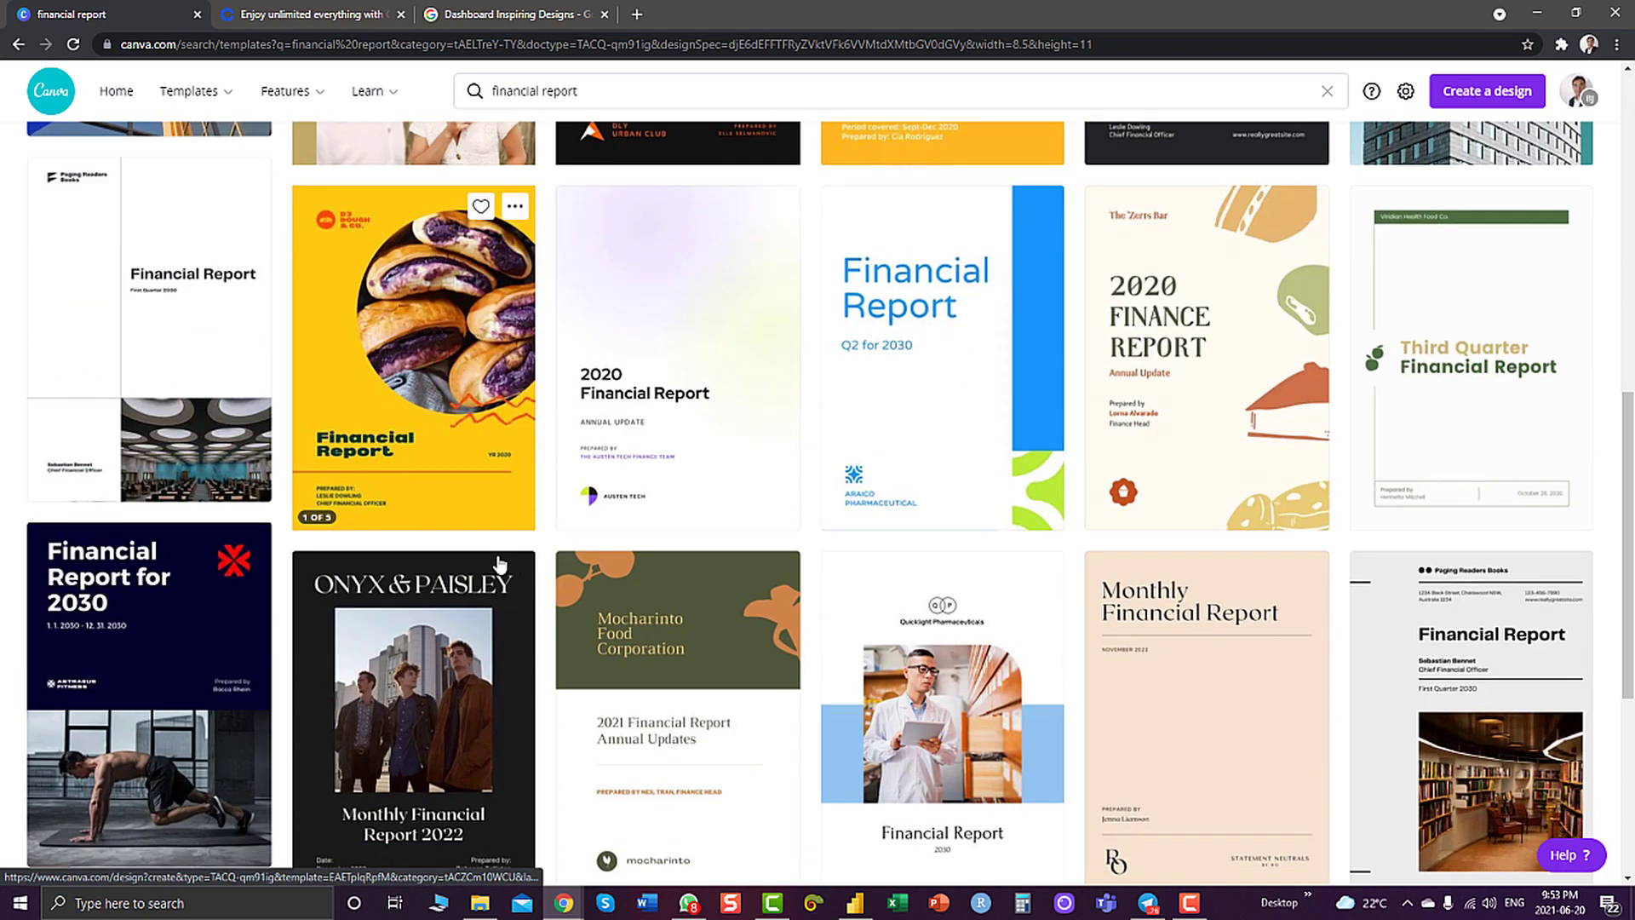
scroll(500, 564, down, 5)
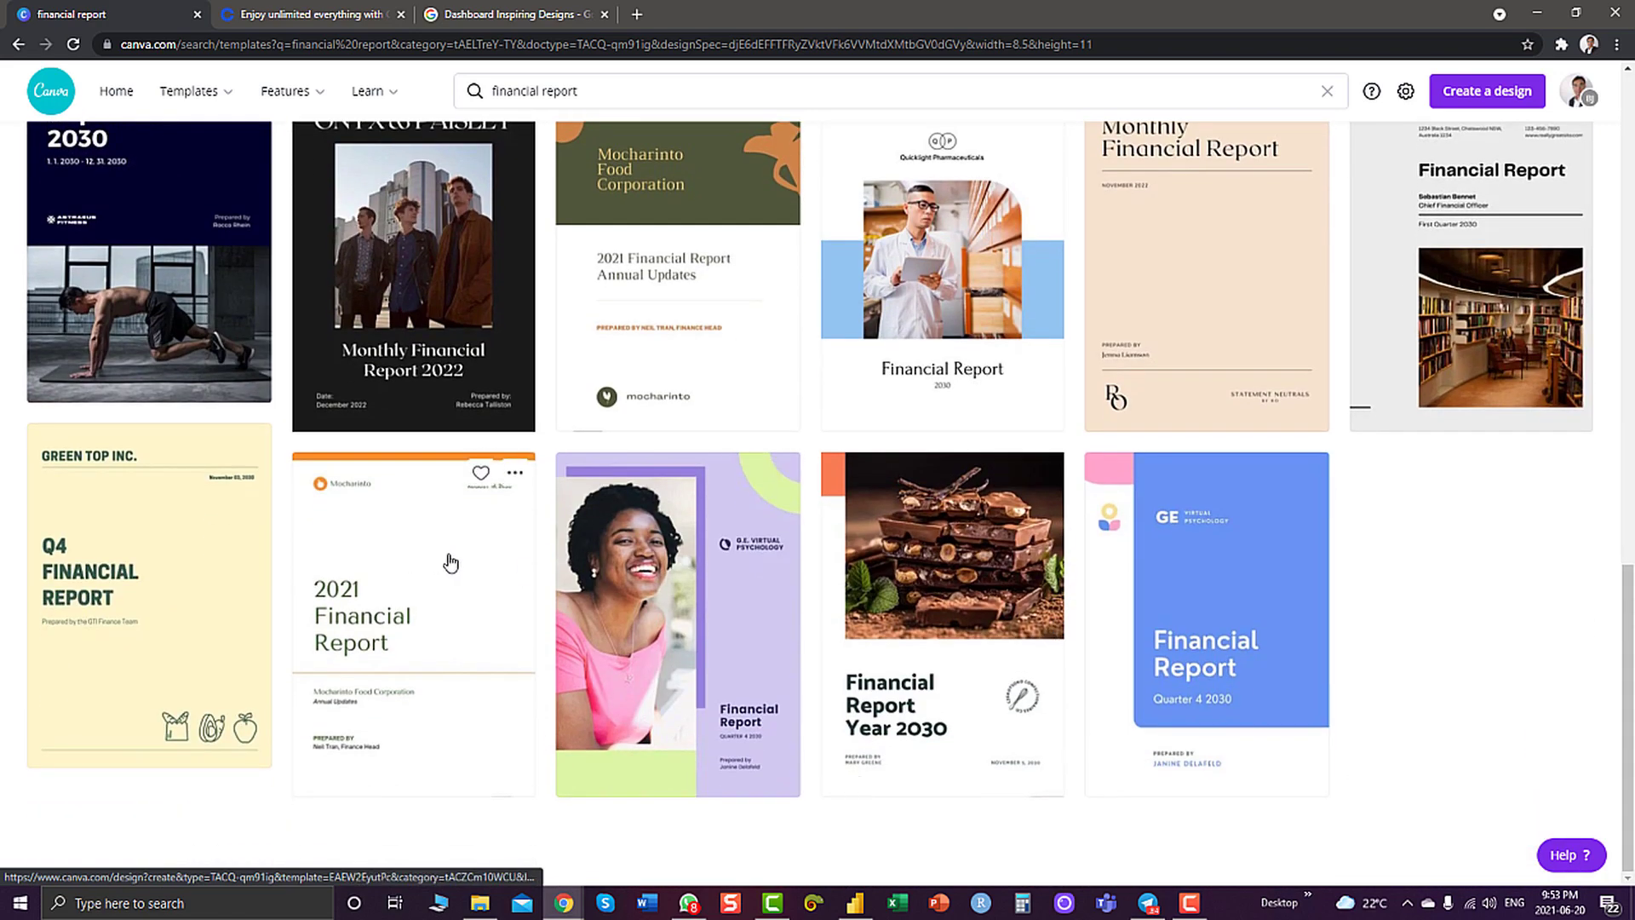
scroll(647, 584, up, 6)
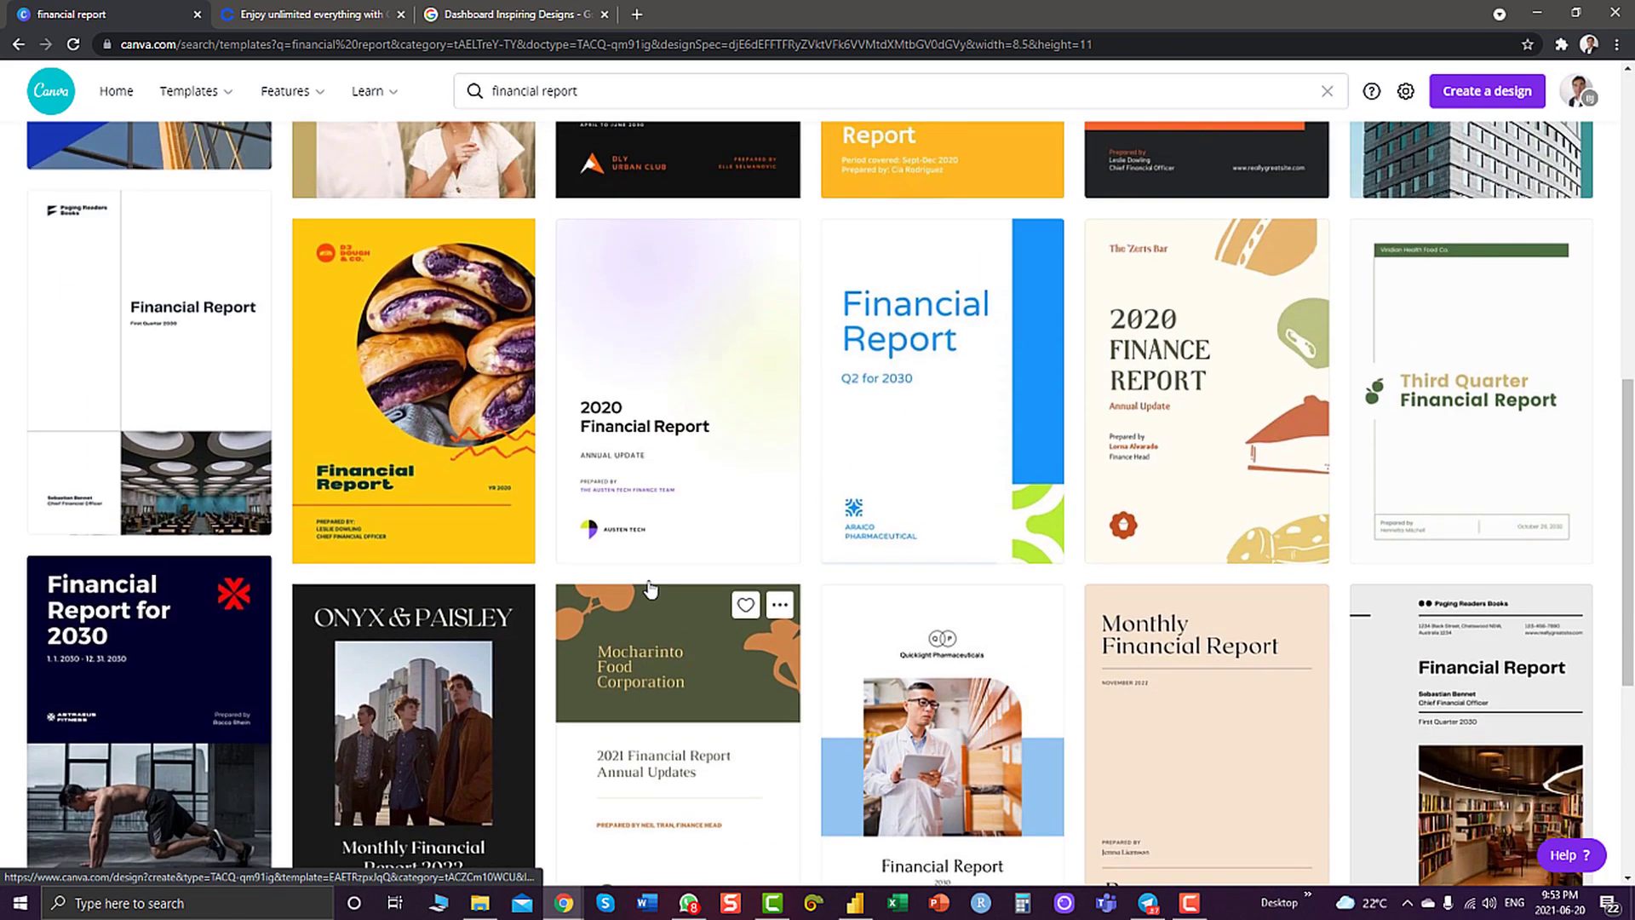
scroll(650, 588, up, 4)
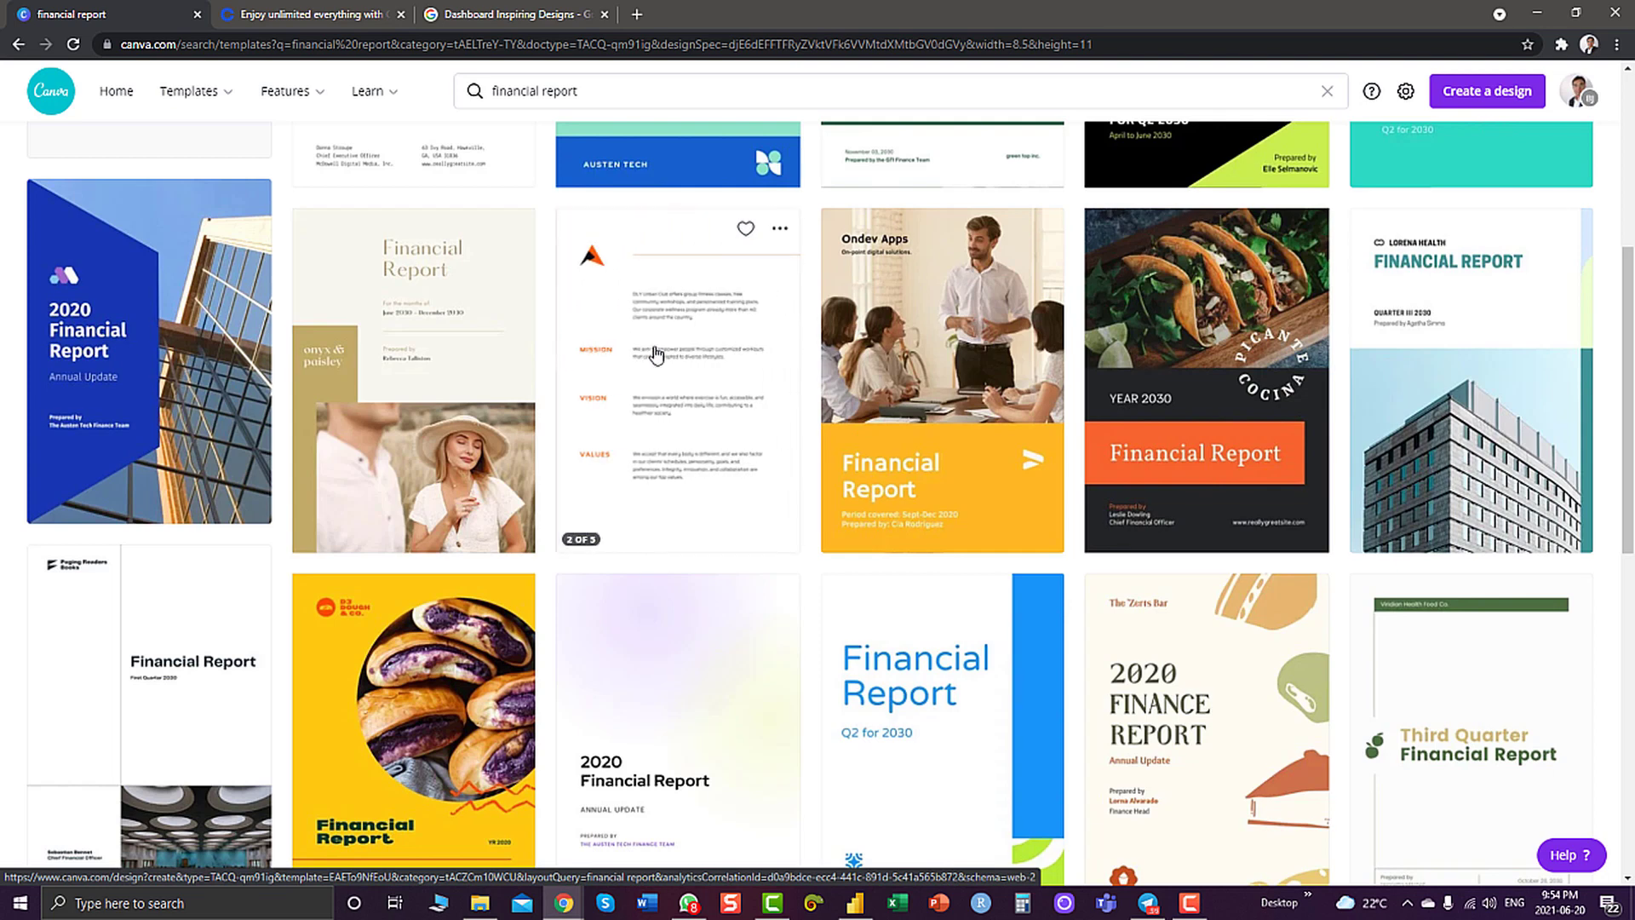
Open the Q2 2030 fitness report template; inspect its gym photo, dark shape, title and shape colours
click(653, 354)
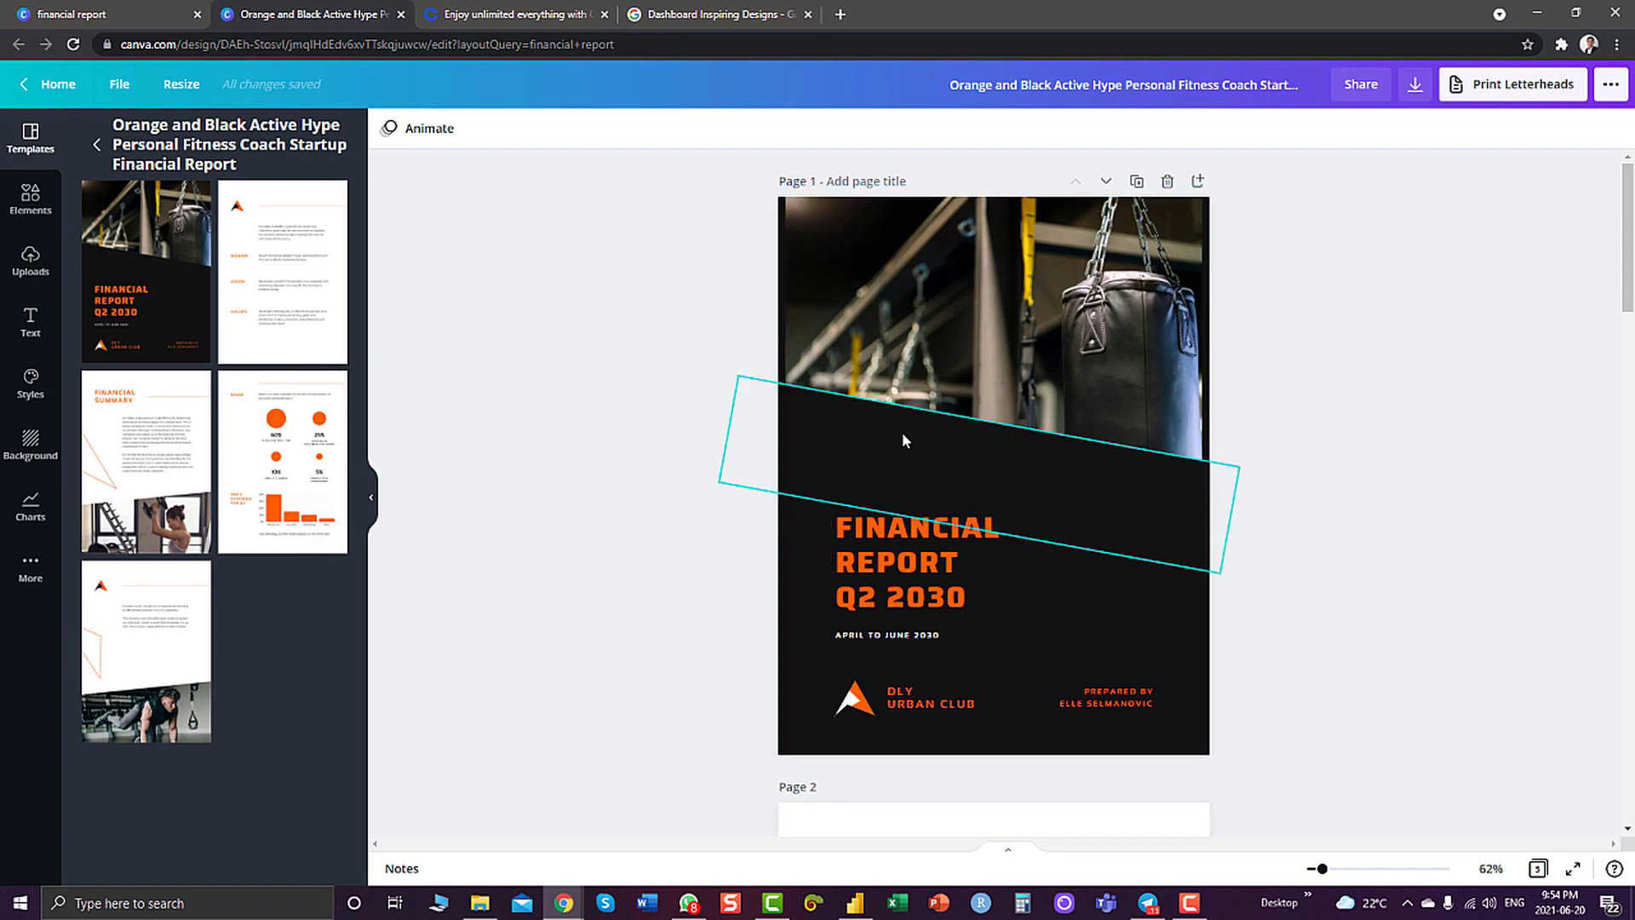
click(929, 354)
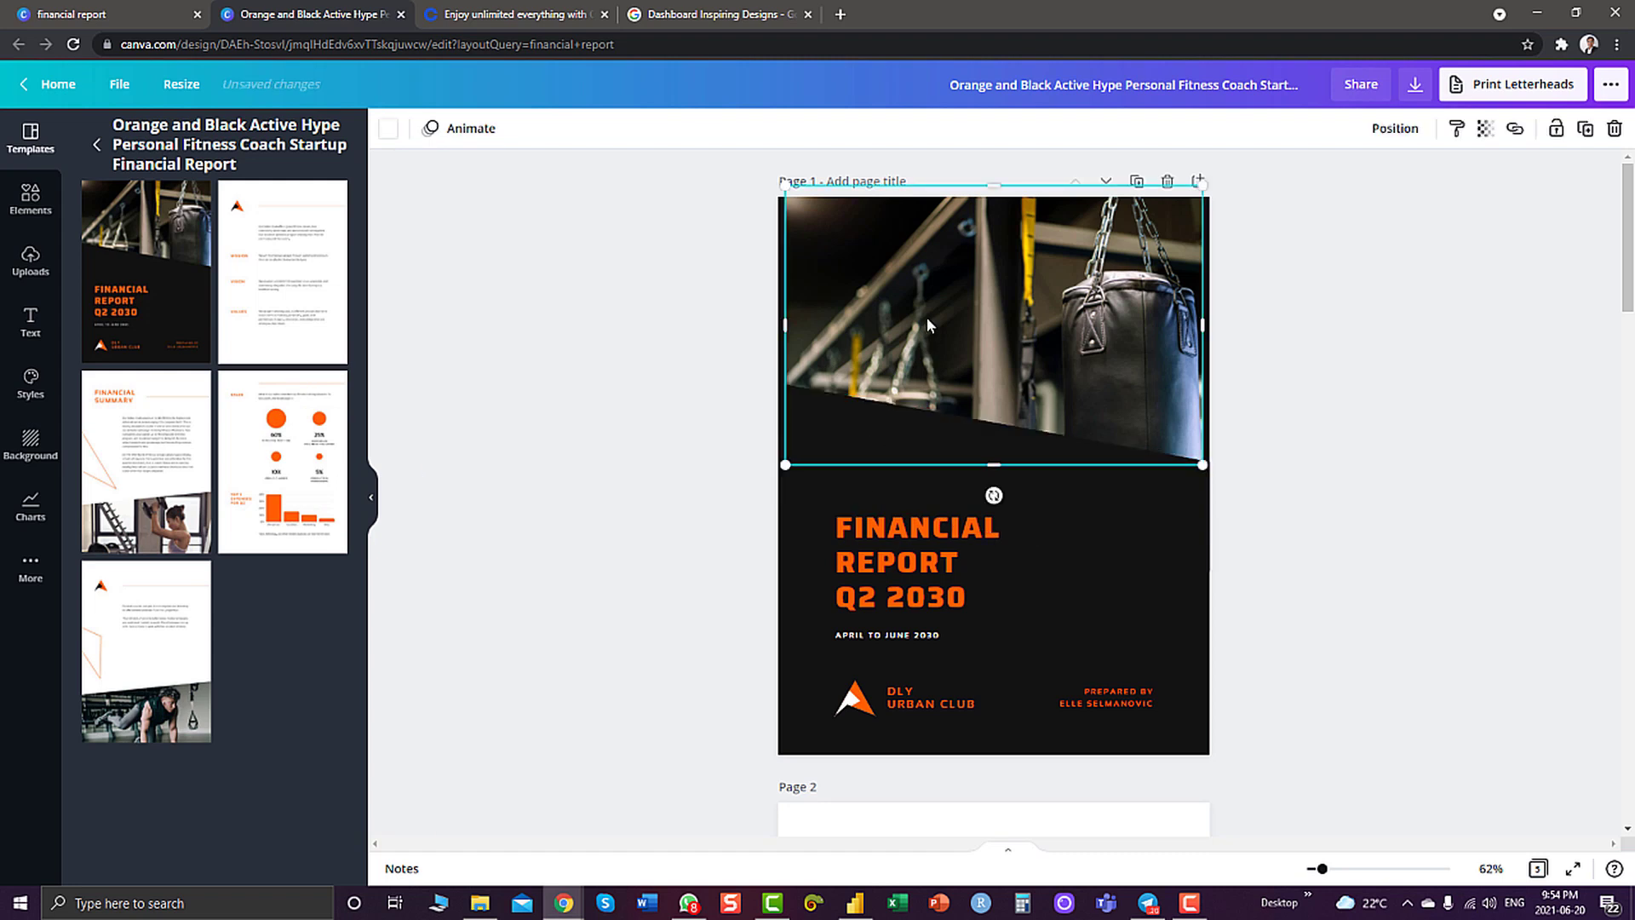
click(897, 487)
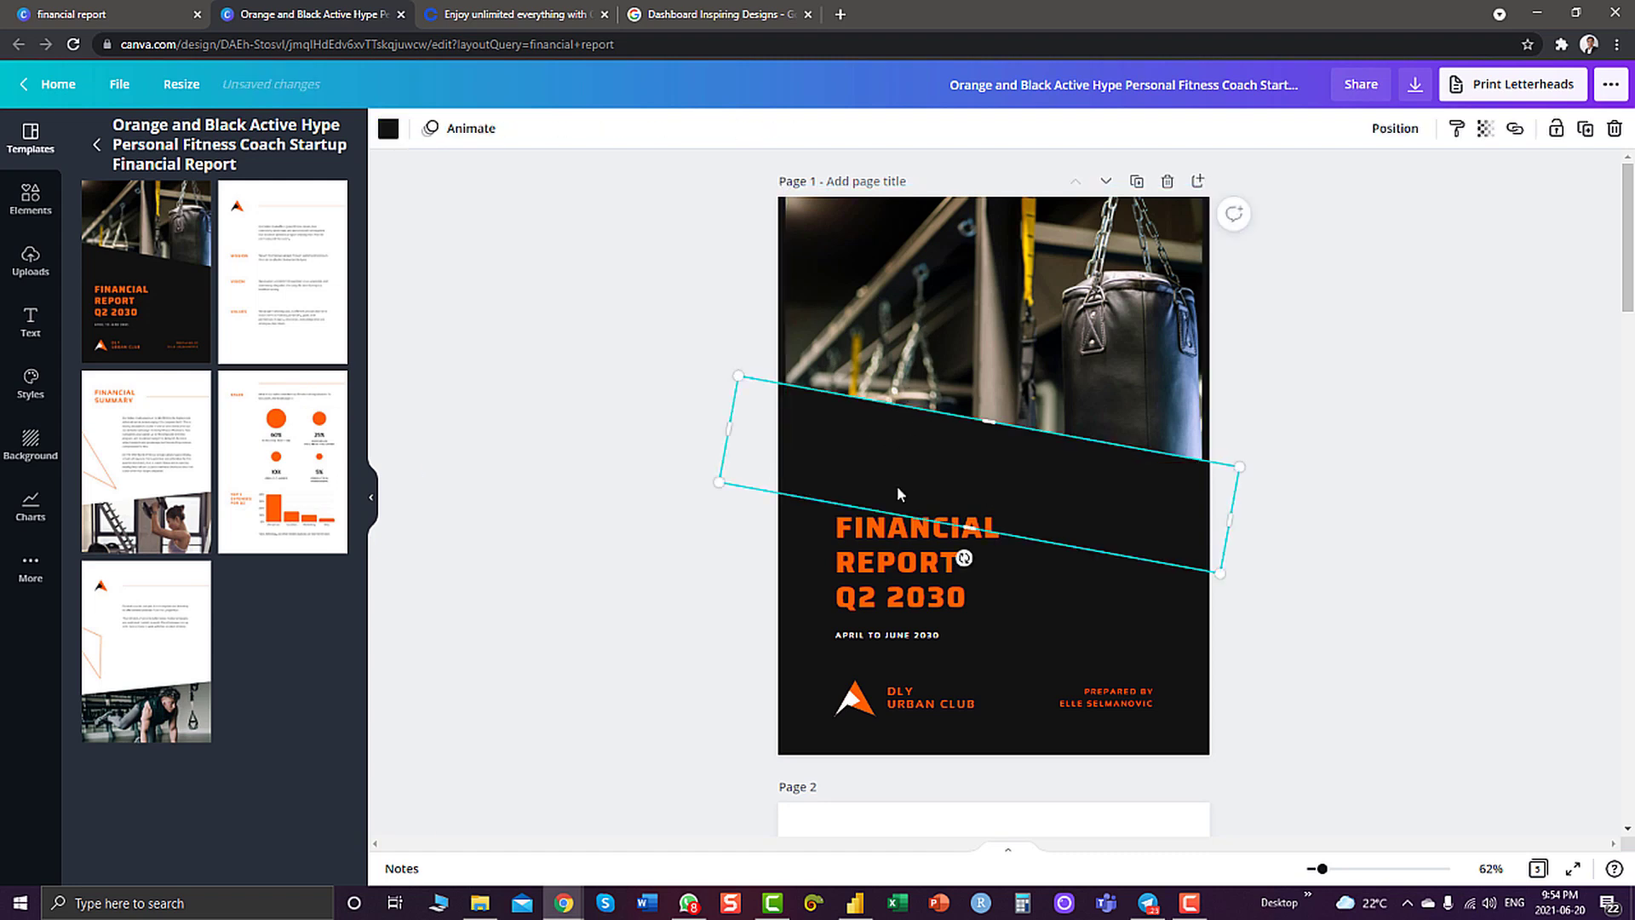
click(896, 582)
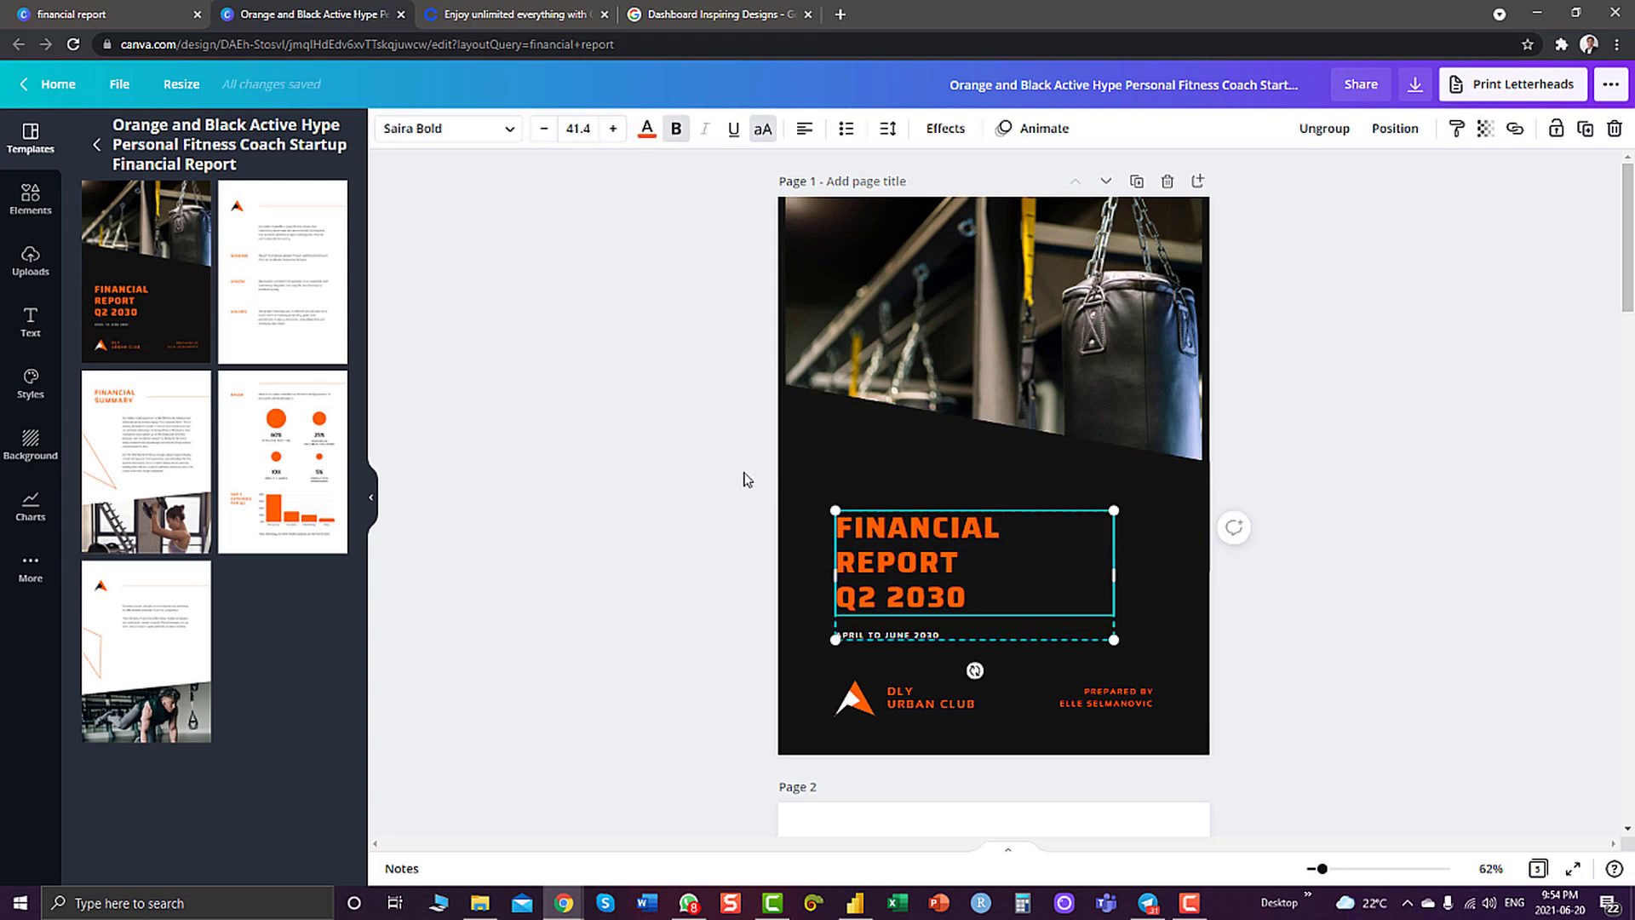
click(779, 453)
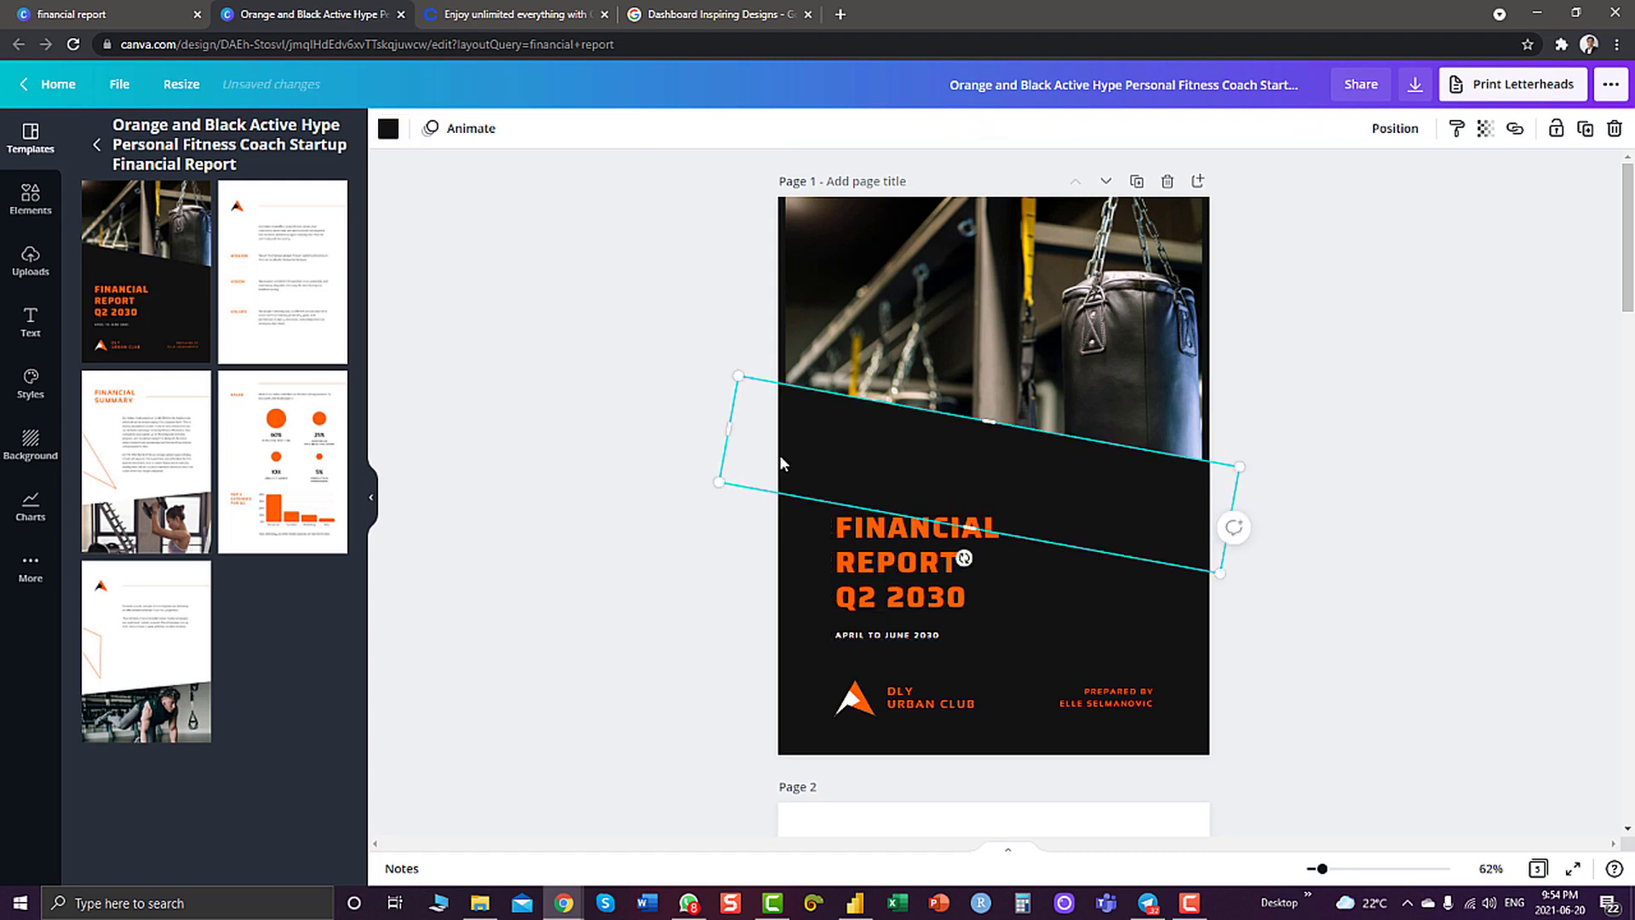
click(388, 129)
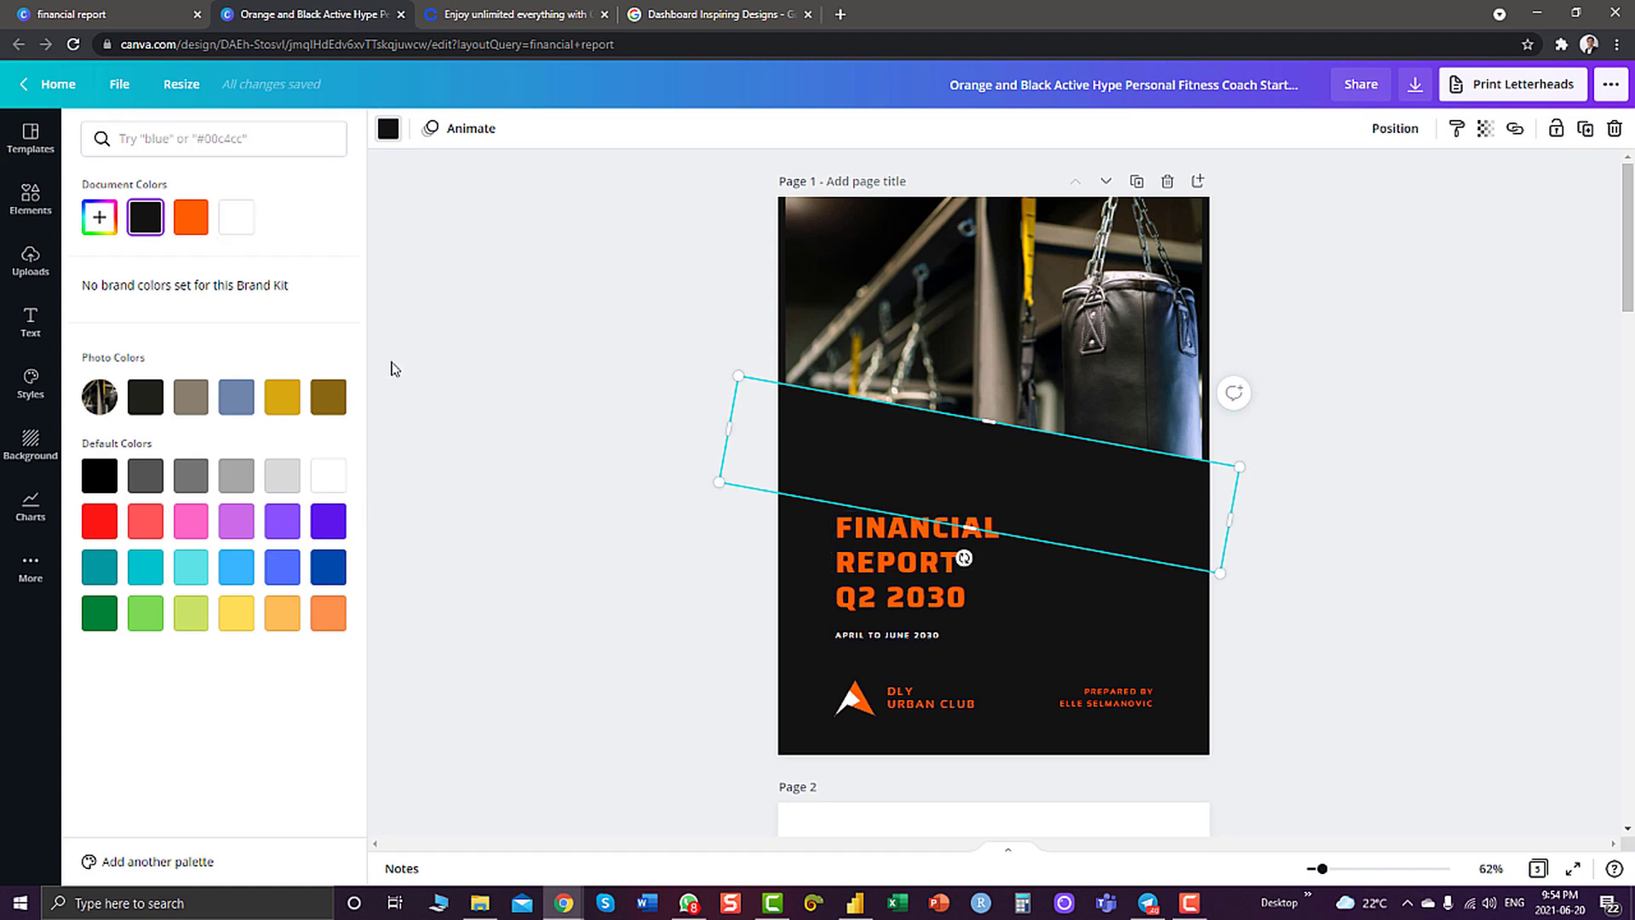
click(907, 253)
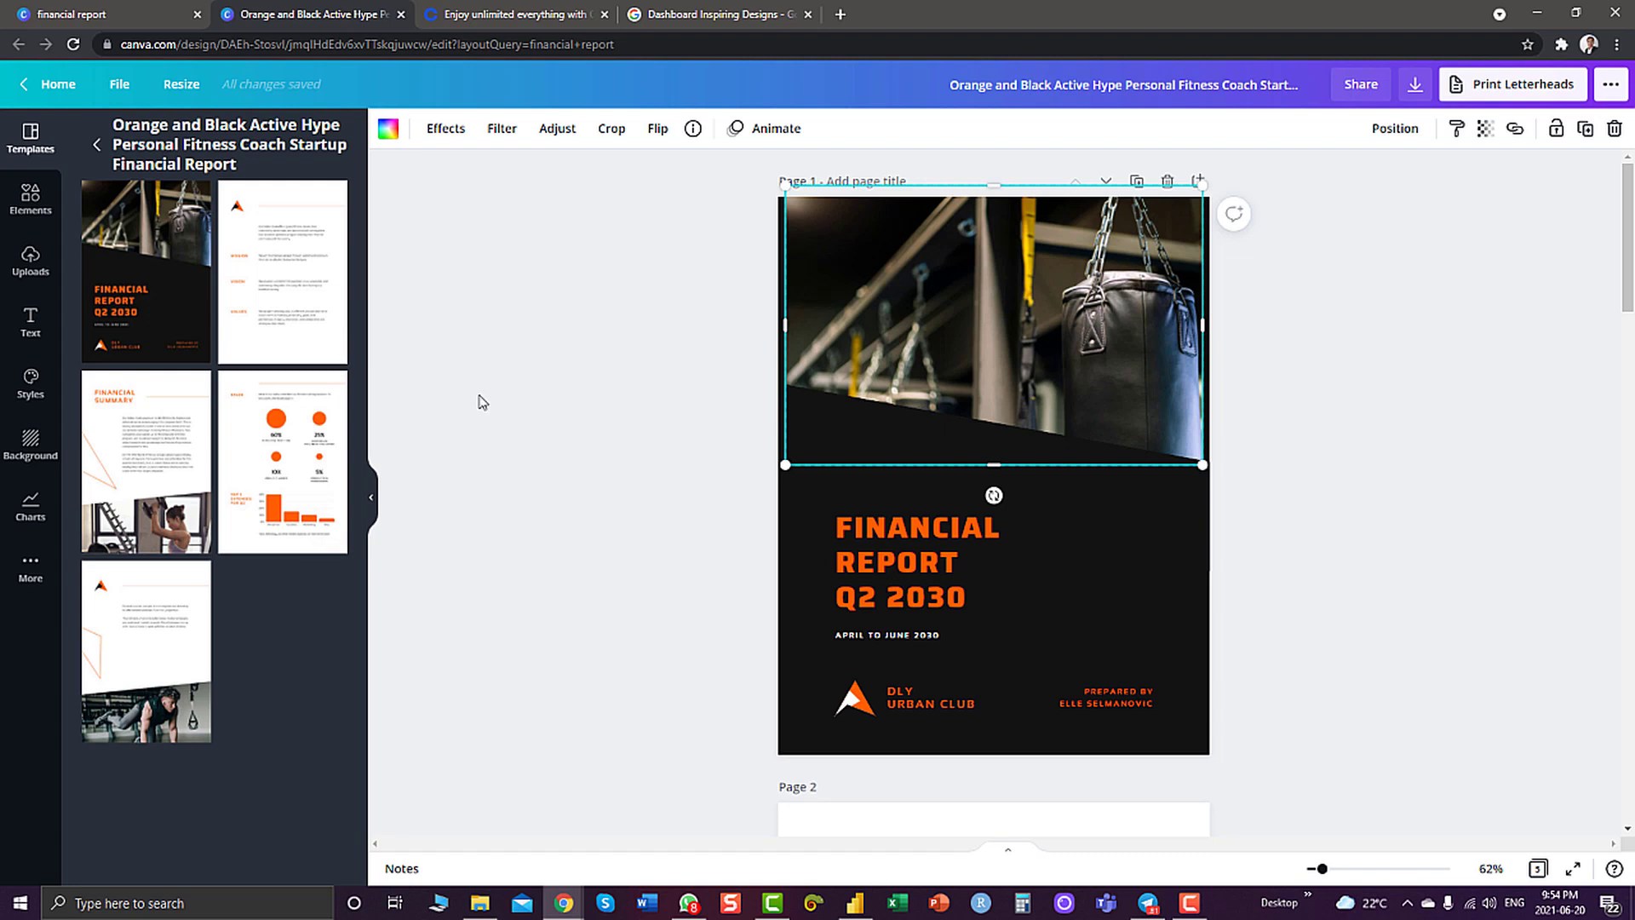
Apply the Blue Corporate Building Photo '2017 Annual Report' cover to page 2
scroll(522, 602, down, 2)
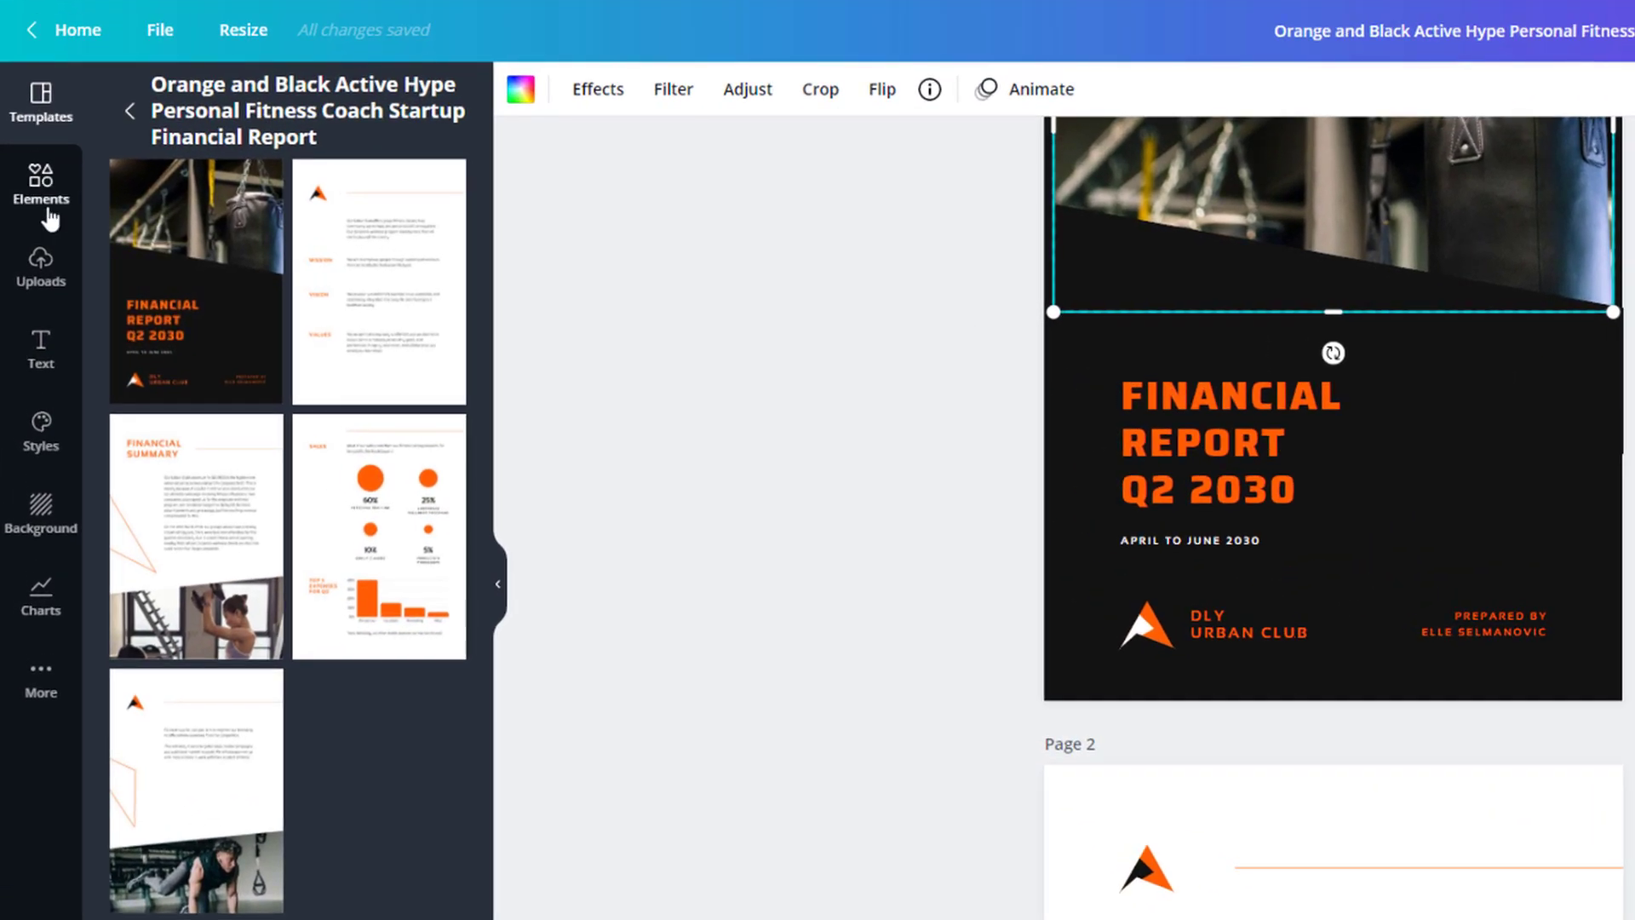
click(43, 188)
click(49, 117)
click(124, 112)
click(183, 96)
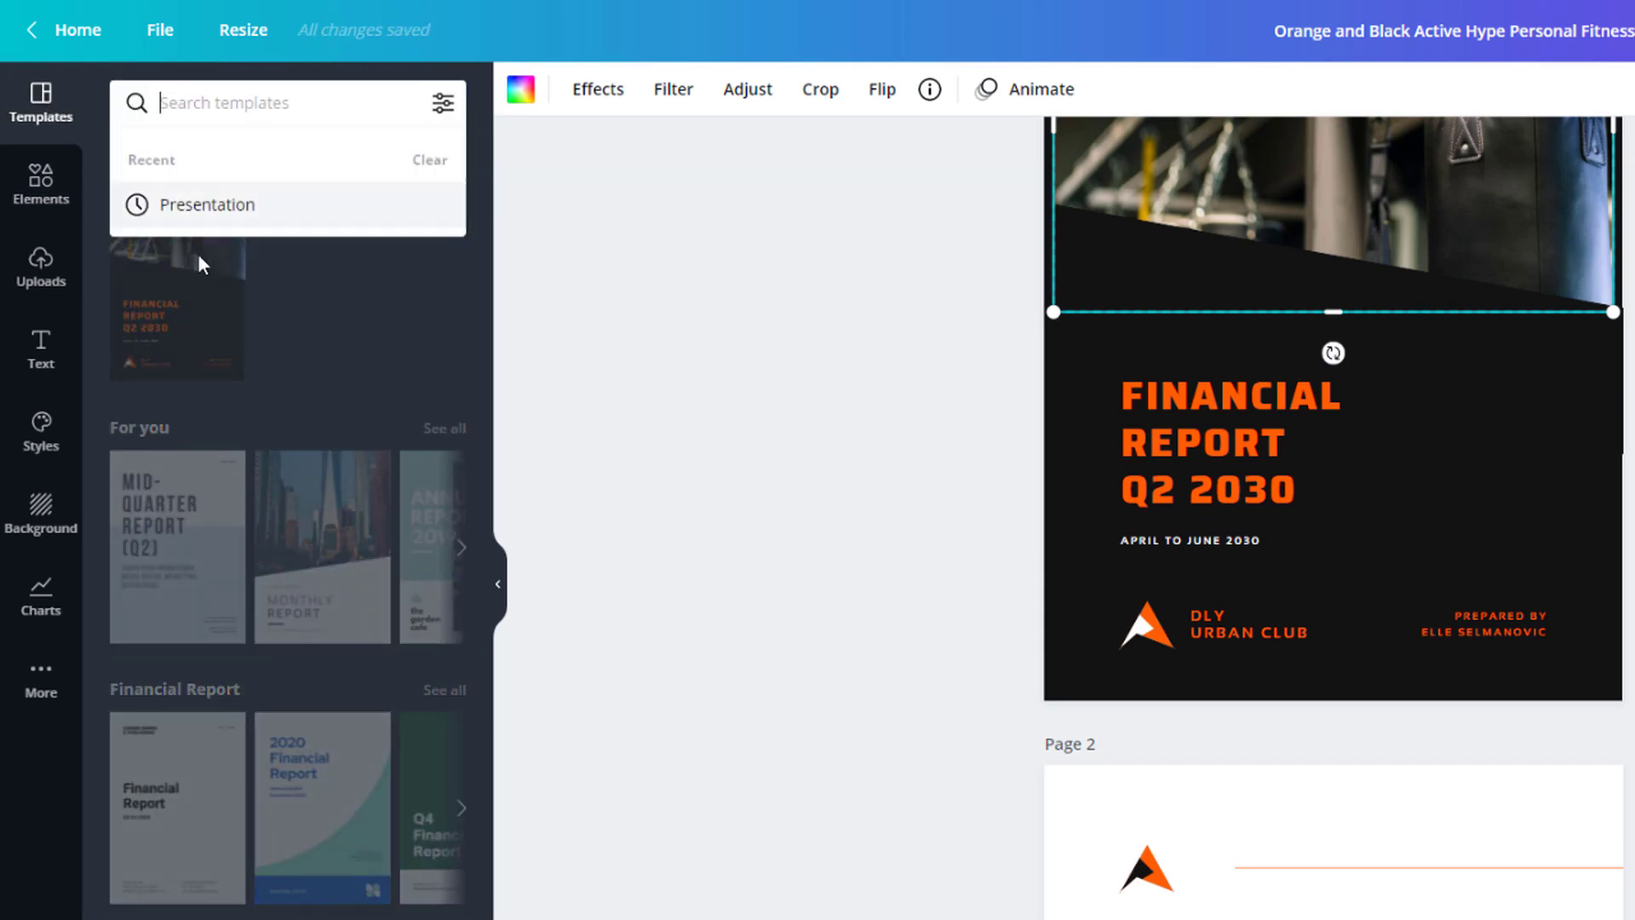
click(729, 411)
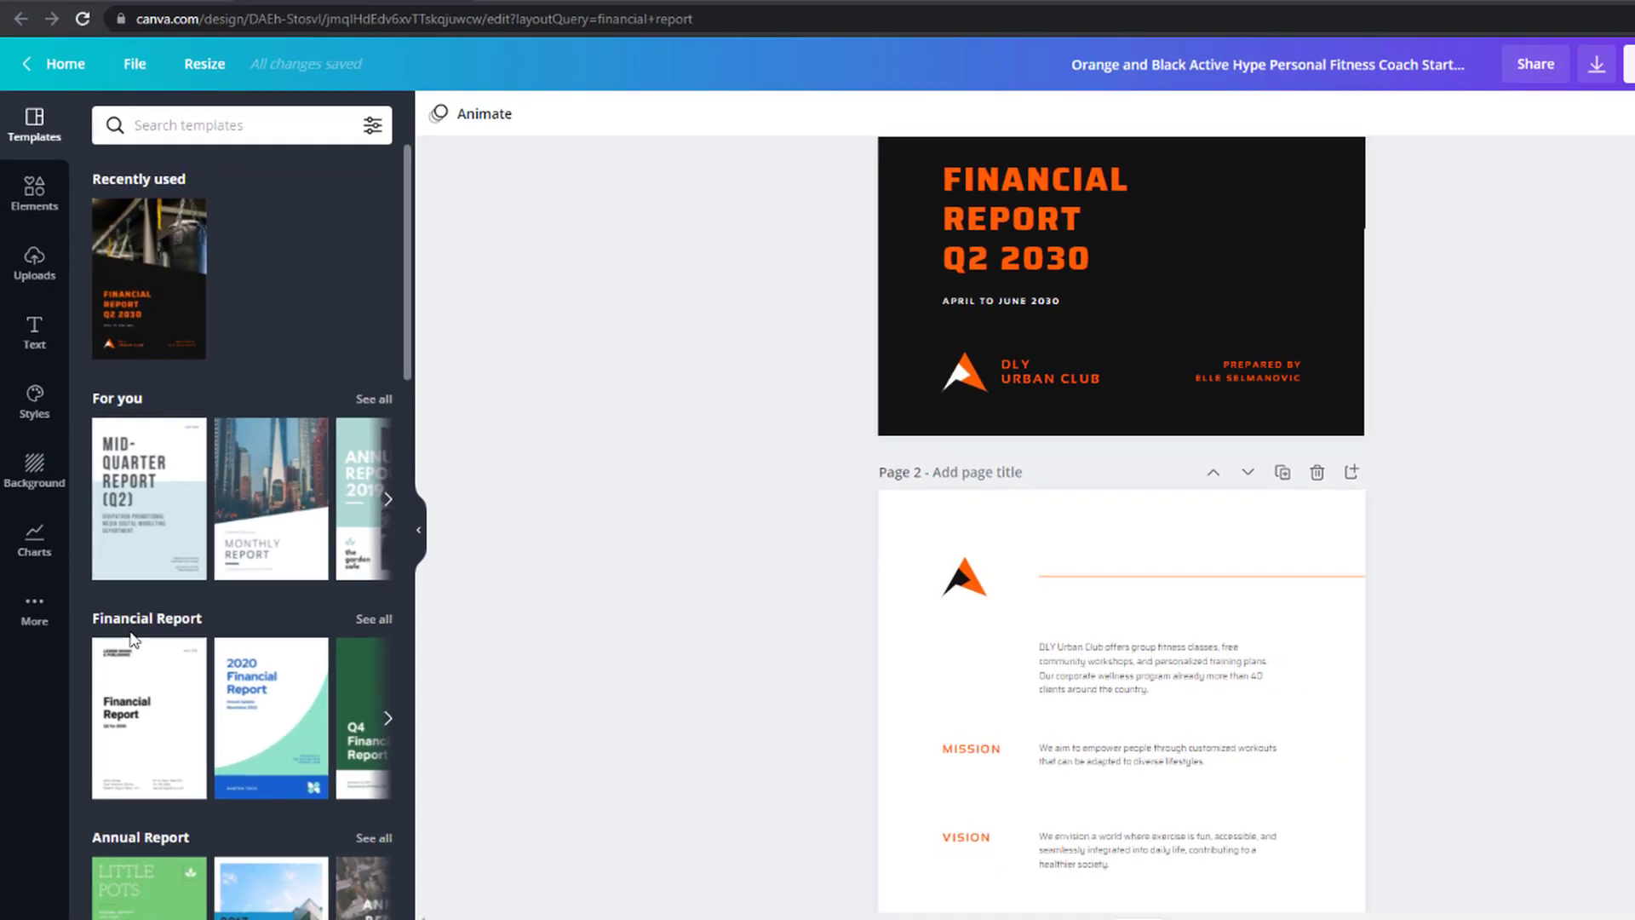
scroll(158, 915, down, 3)
scroll(117, 594, down, 2)
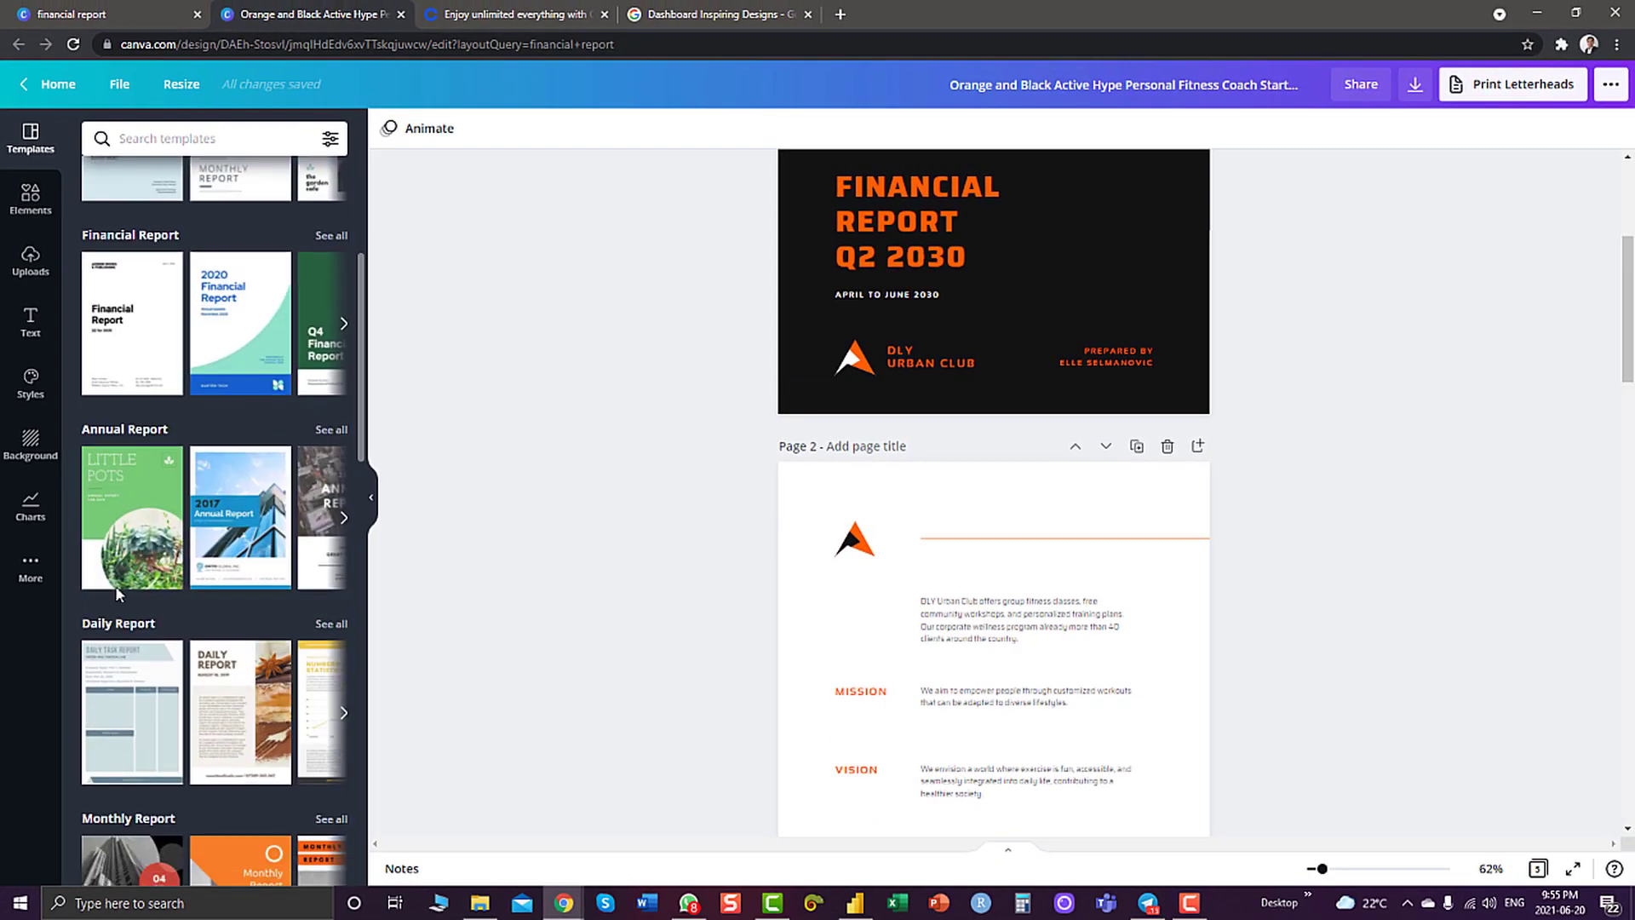
click(219, 534)
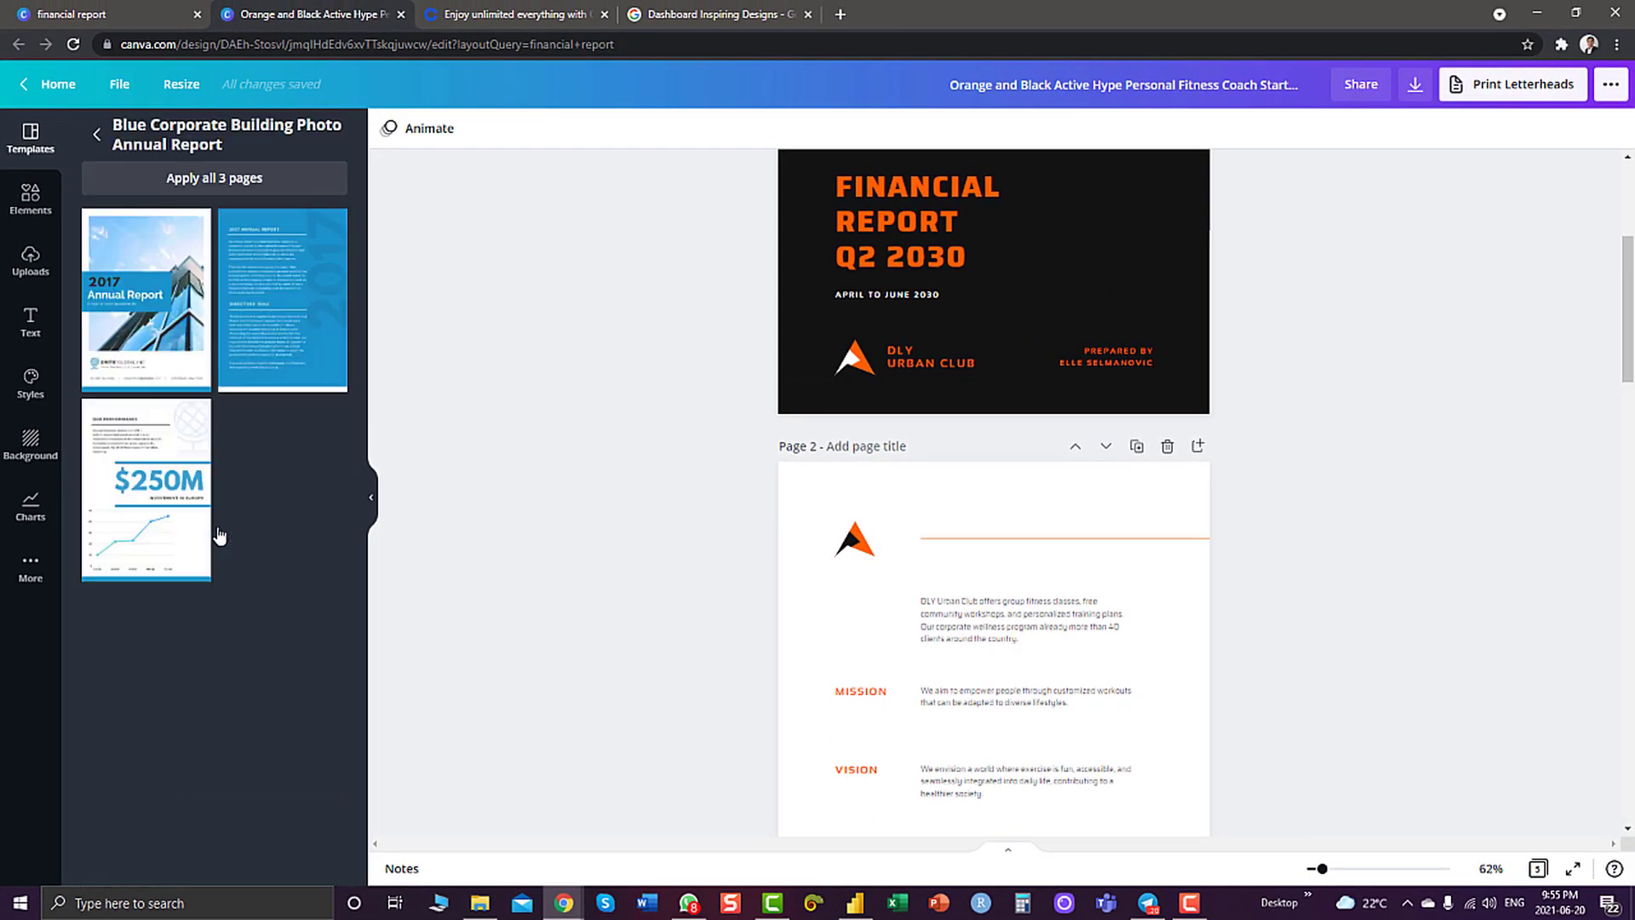
click(158, 356)
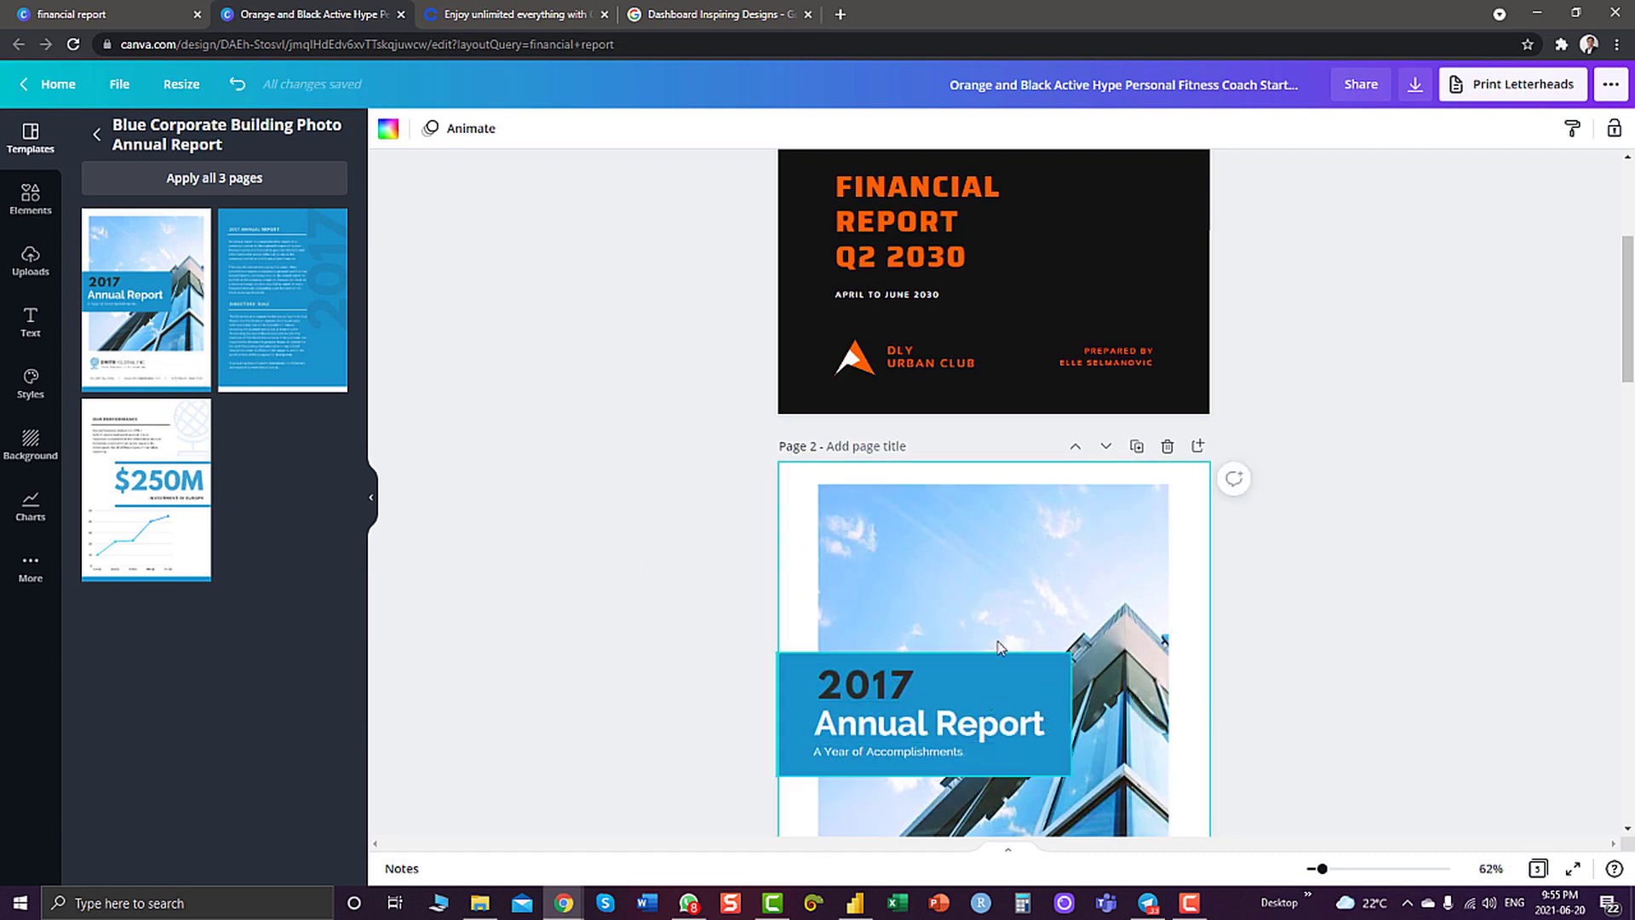
Delete the 'Financial Report Q2 2030' heading from the page 1 cover
scroll(1357, 599, up, 1)
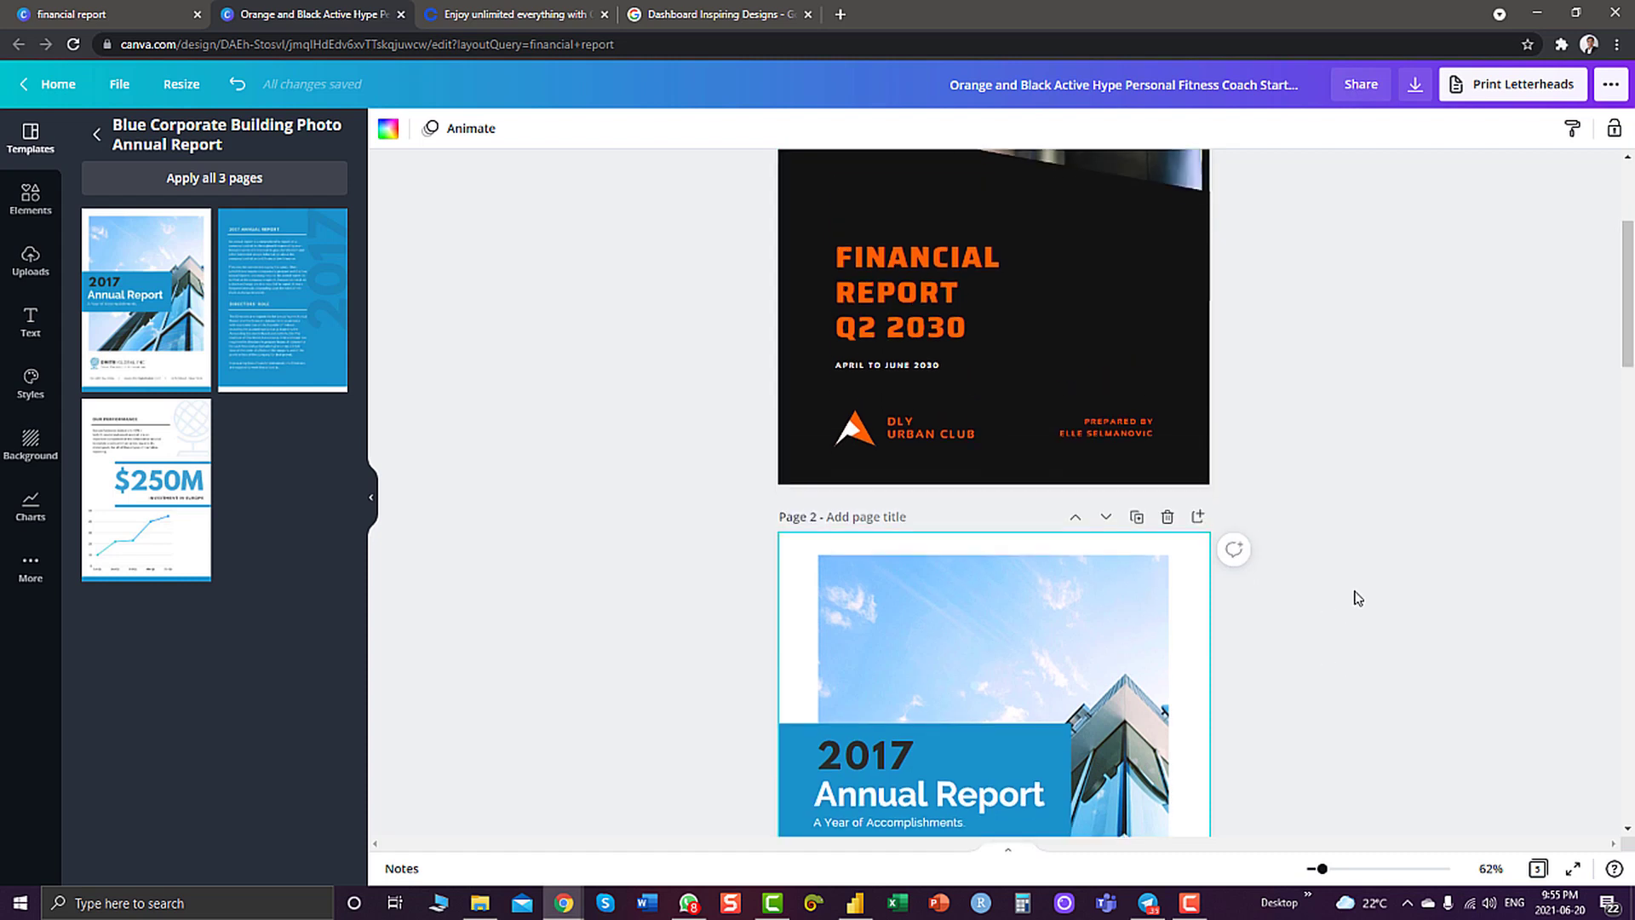
click(907, 327)
key(Delete)
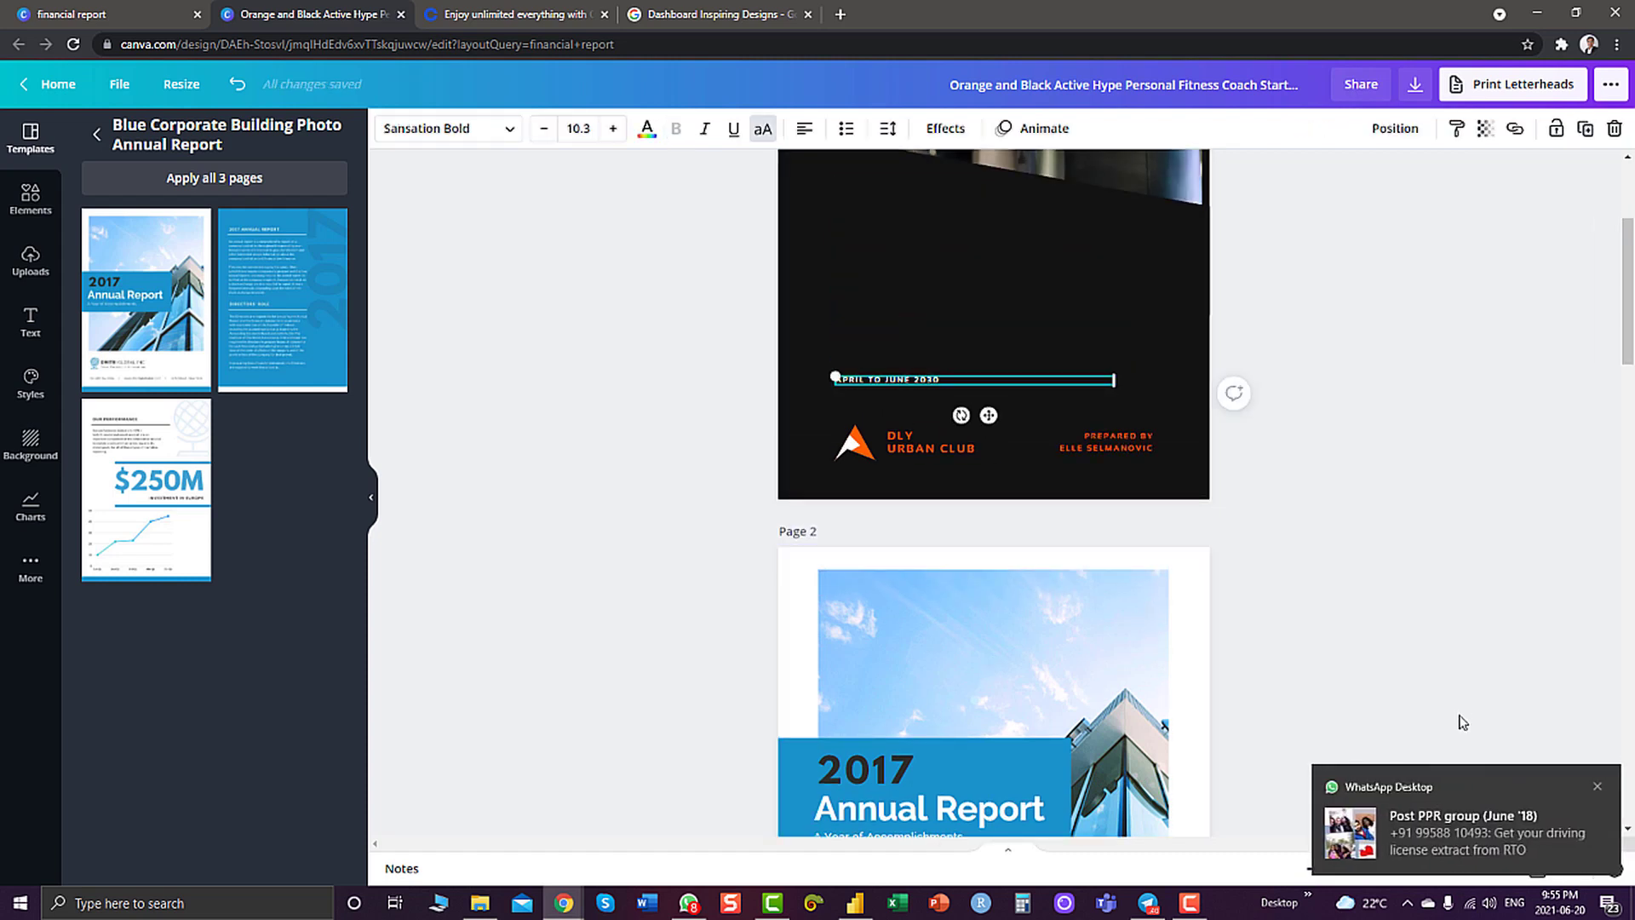
click(1600, 786)
Drag page 2's blue box onto page 1 above the 'April to June 2030' line
click(999, 770)
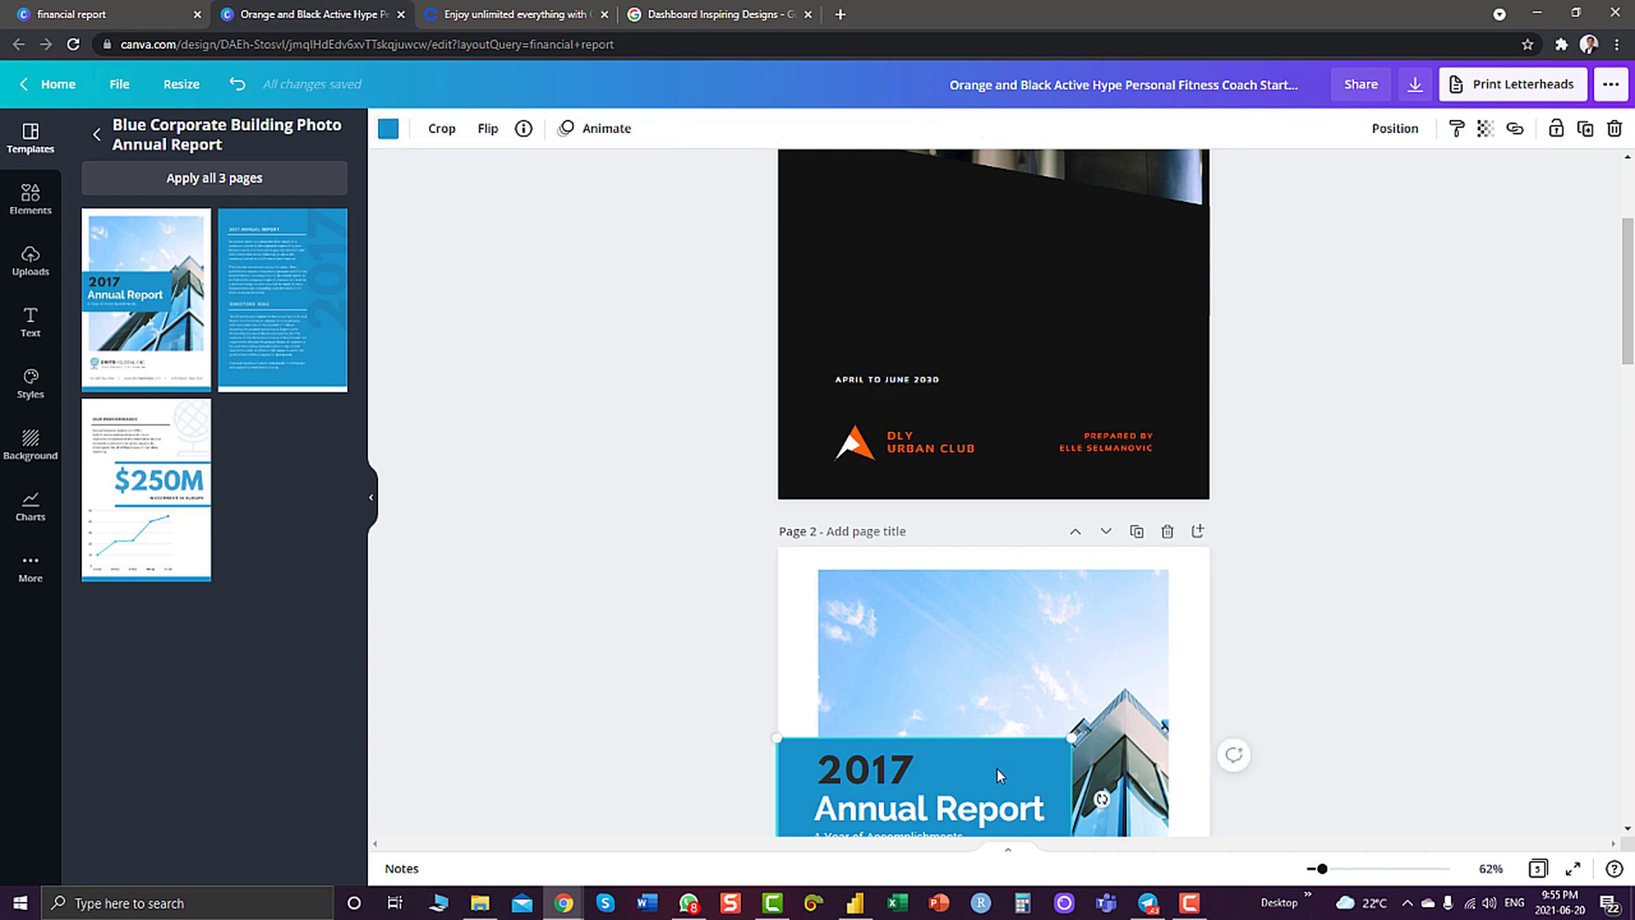
drag(998, 769, 985, 247)
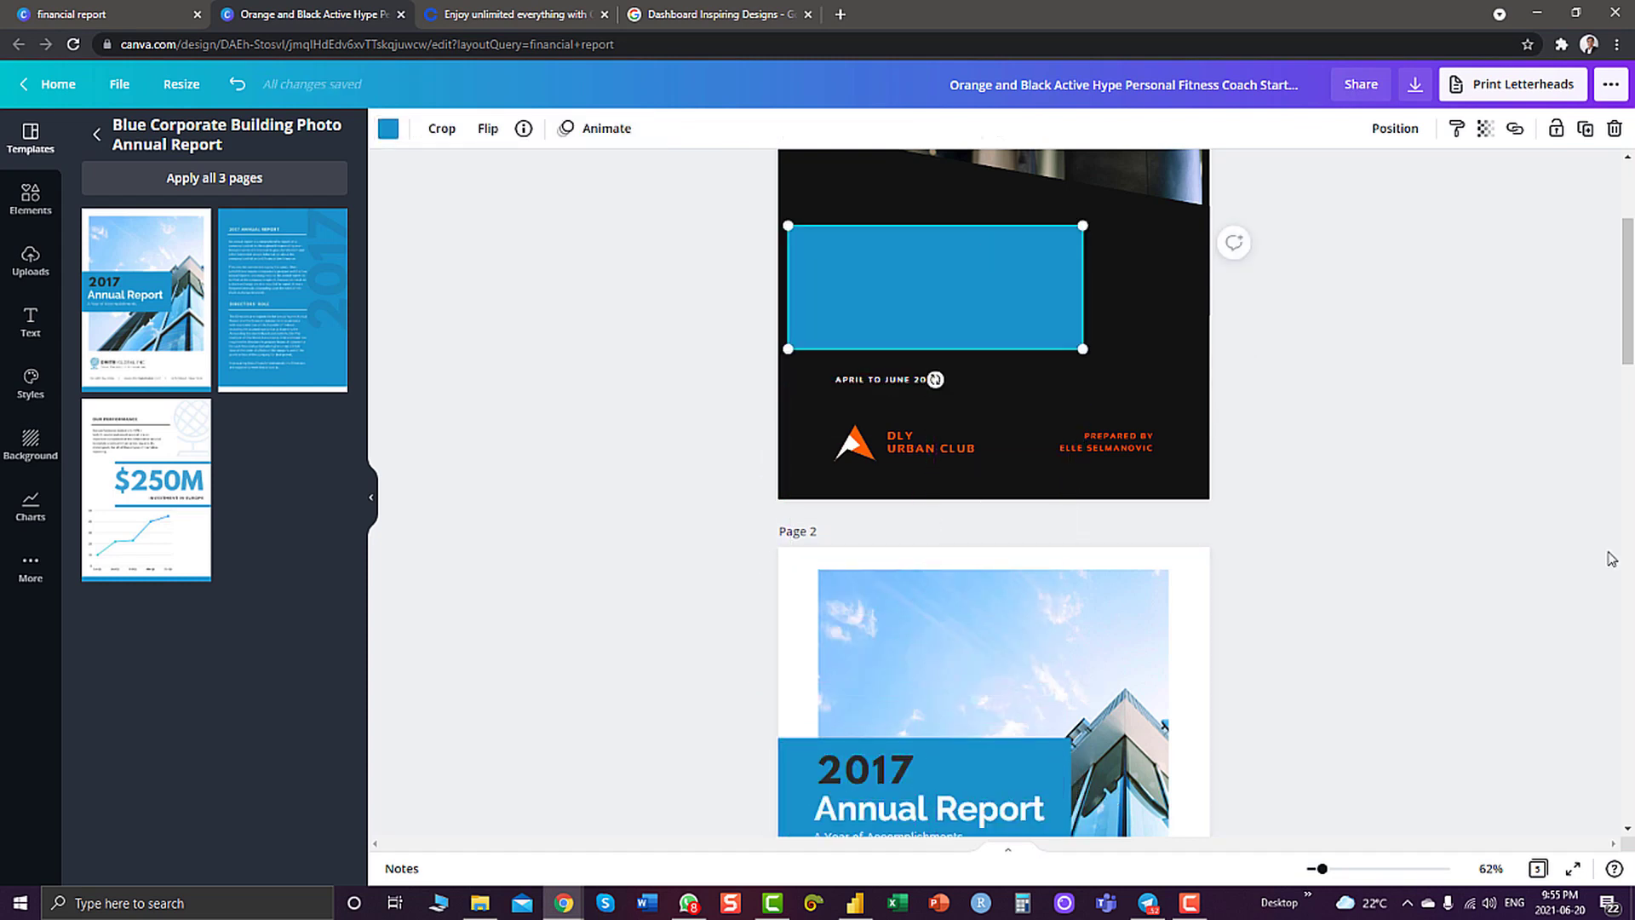
click(1561, 554)
scroll(1561, 553, down, 2)
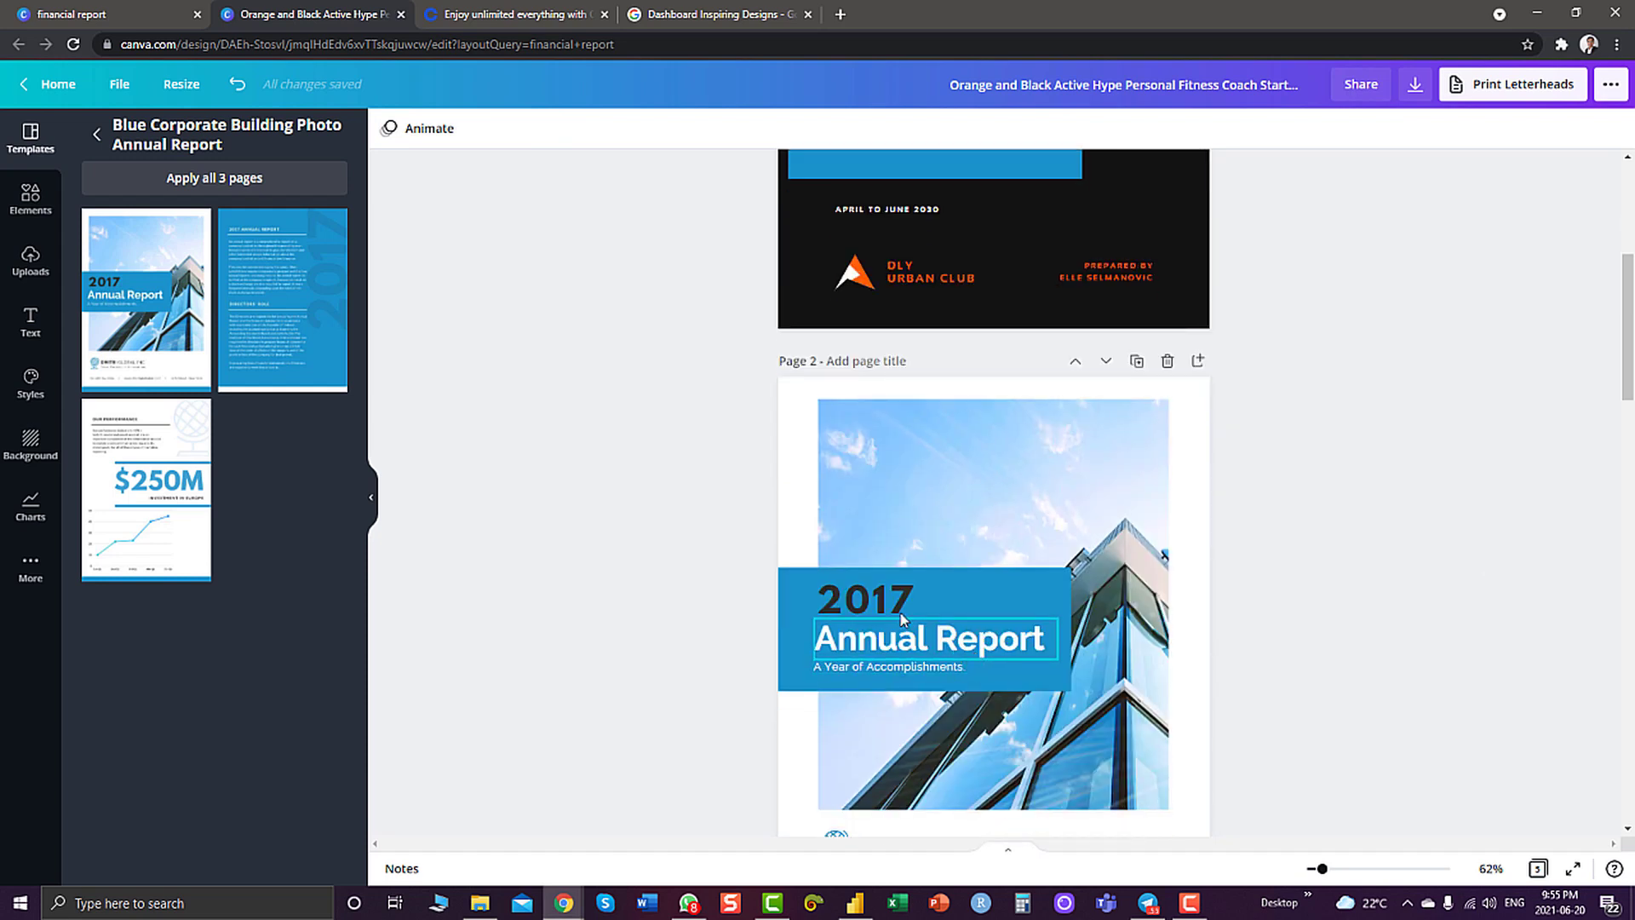
click(877, 601)
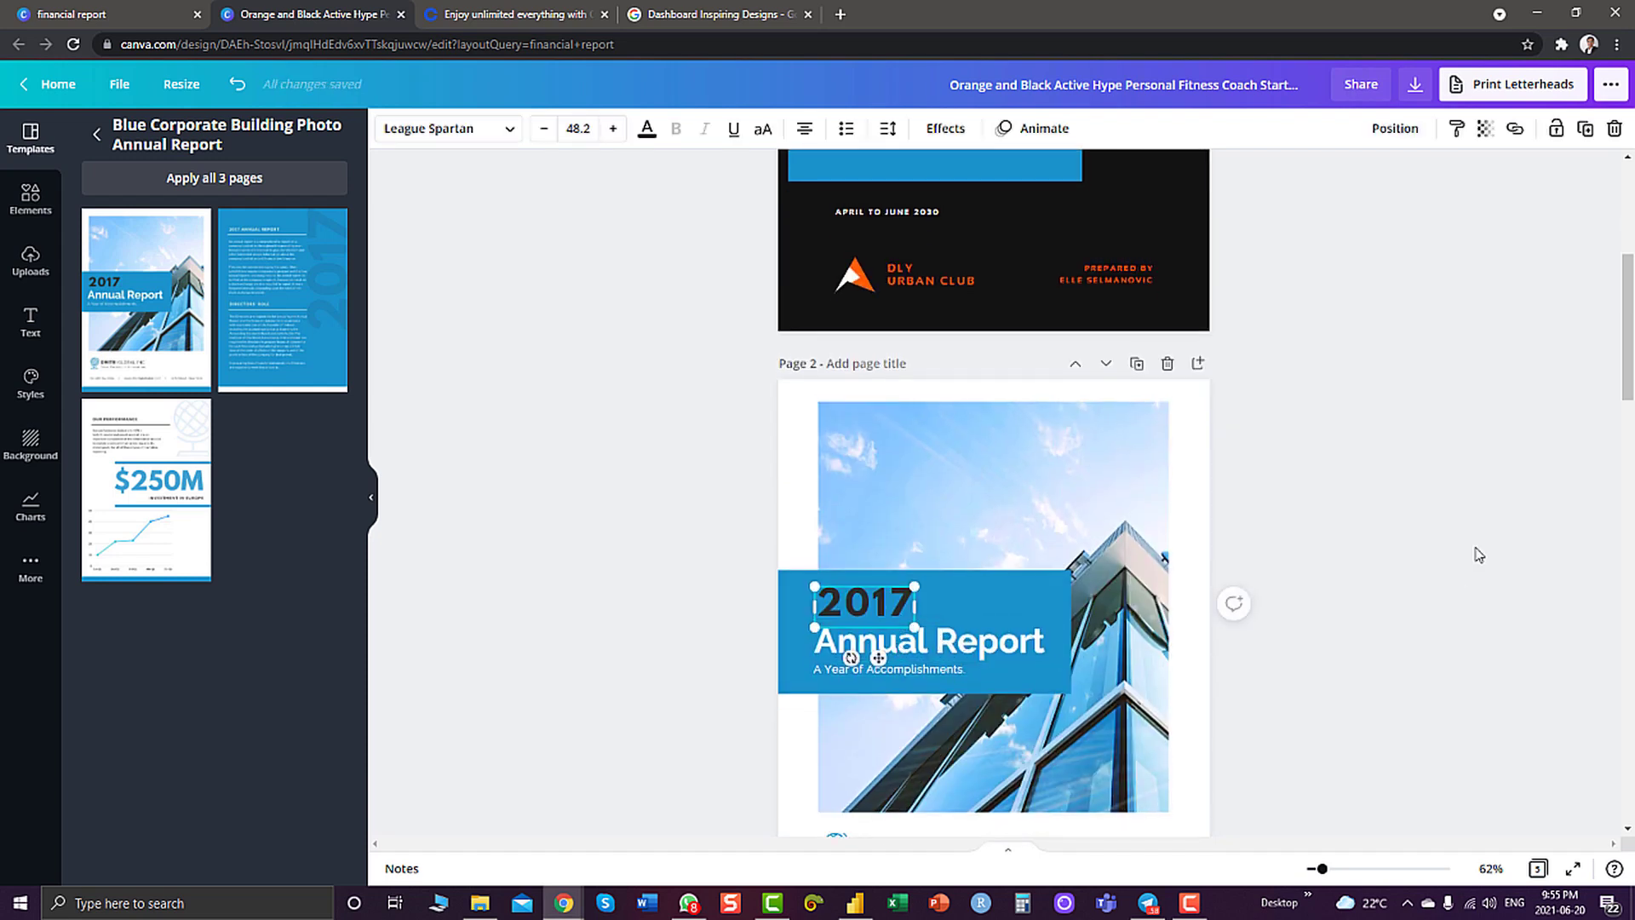
scroll(1479, 555, up, 1)
scroll(1479, 554, up, 2)
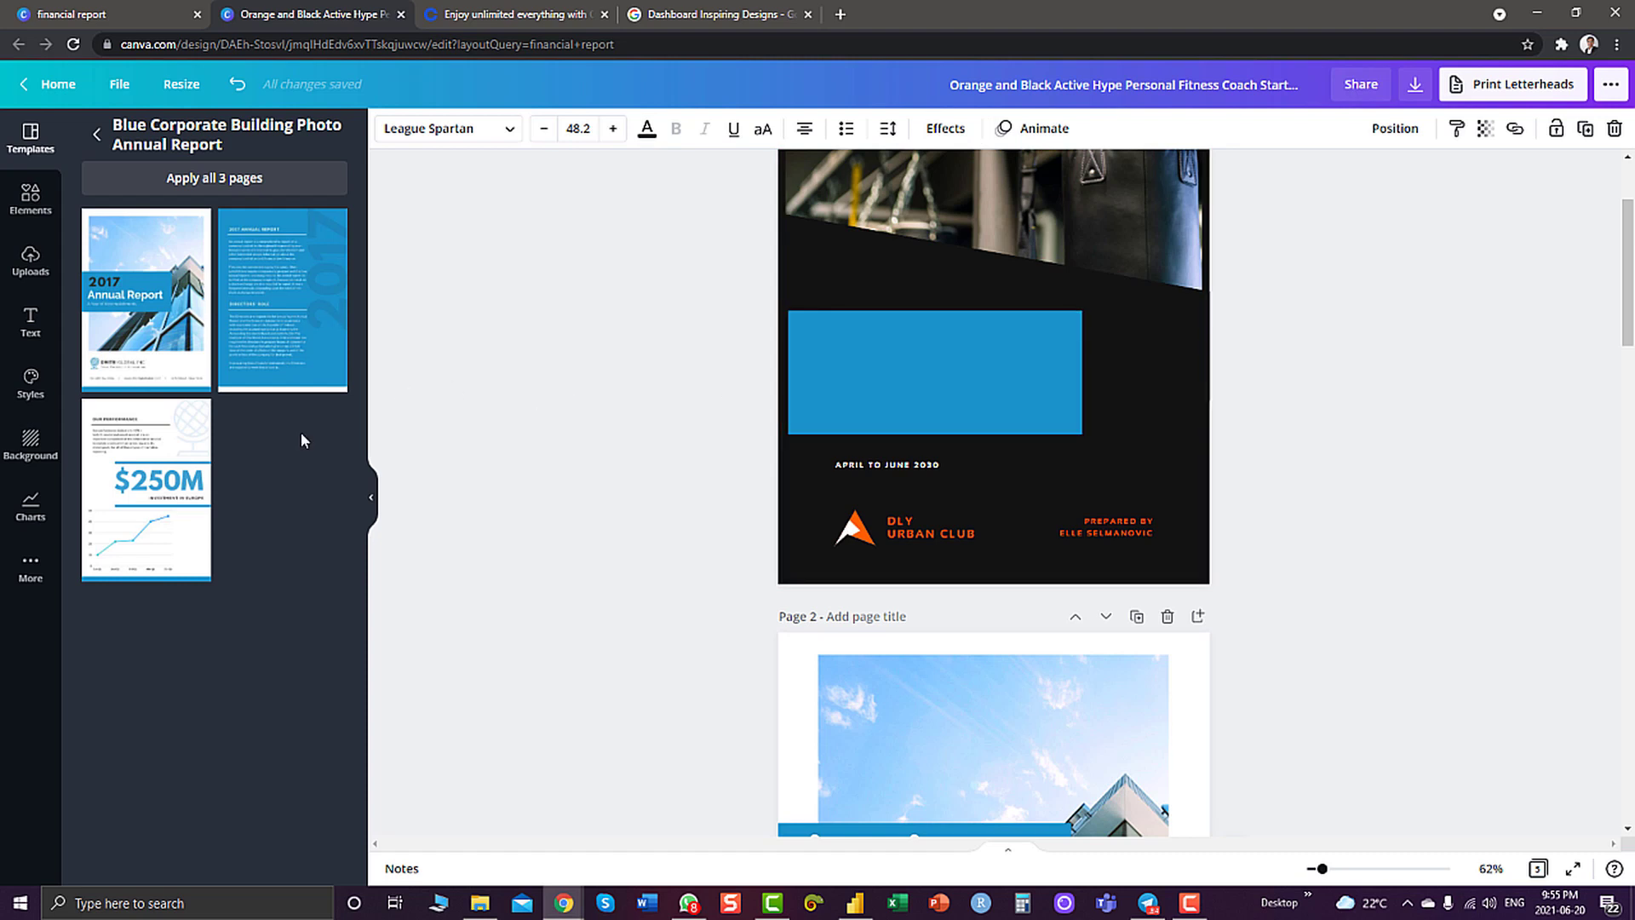
Browse the Crello Pro page, comparing the free Starter and $9.99/mo Pro plans, then return to top
click(501, 14)
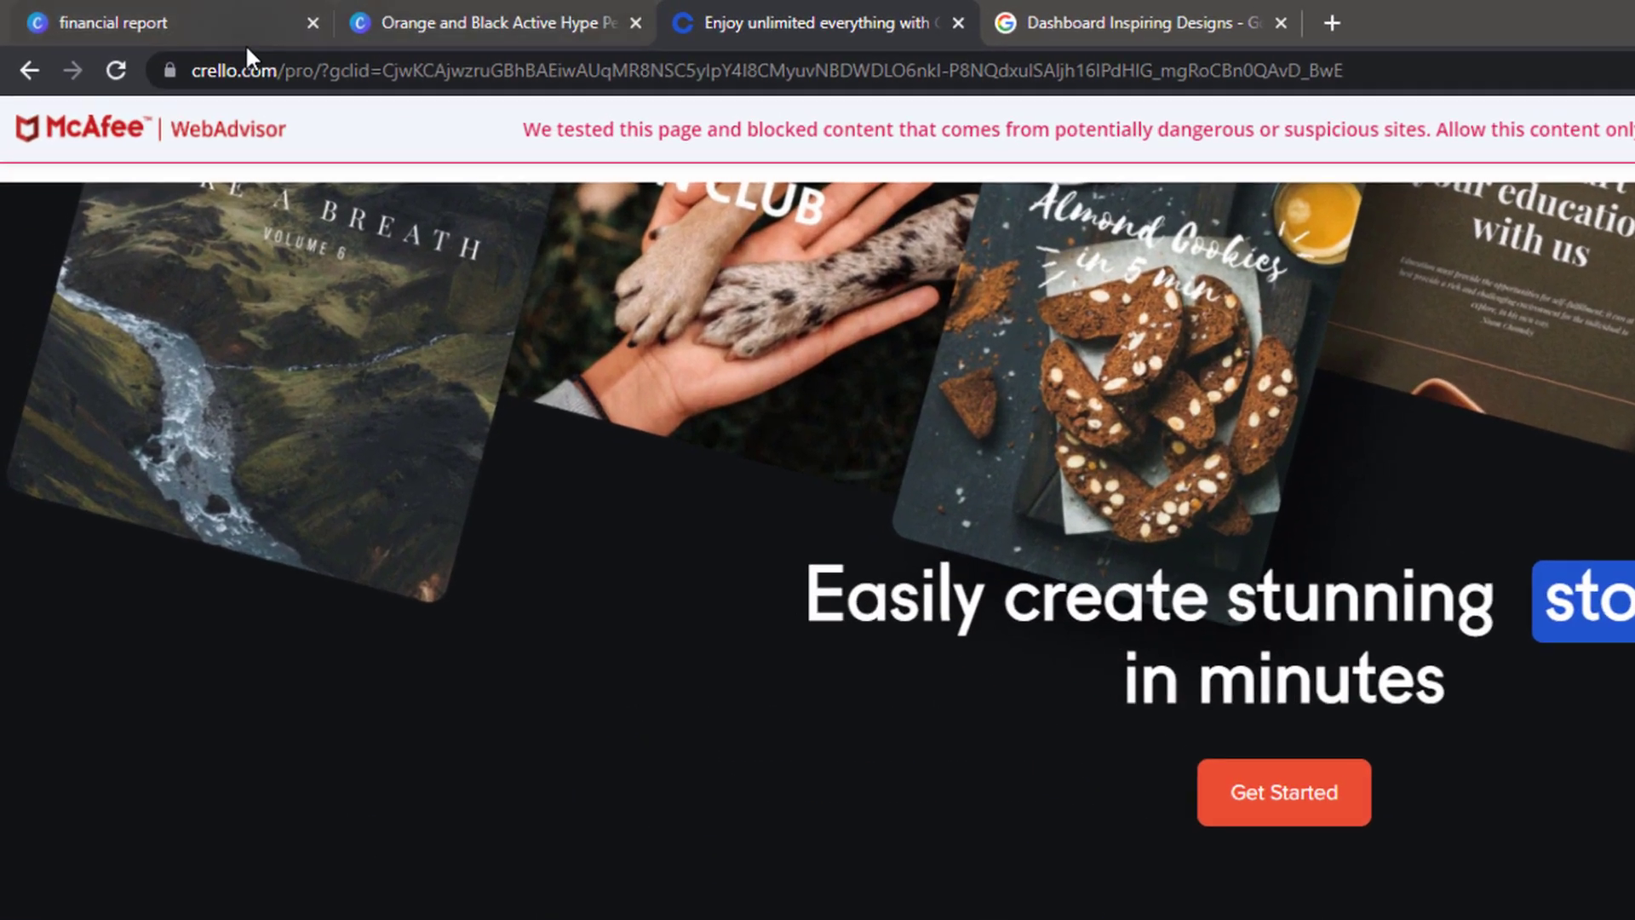
scroll(631, 845, down, 10)
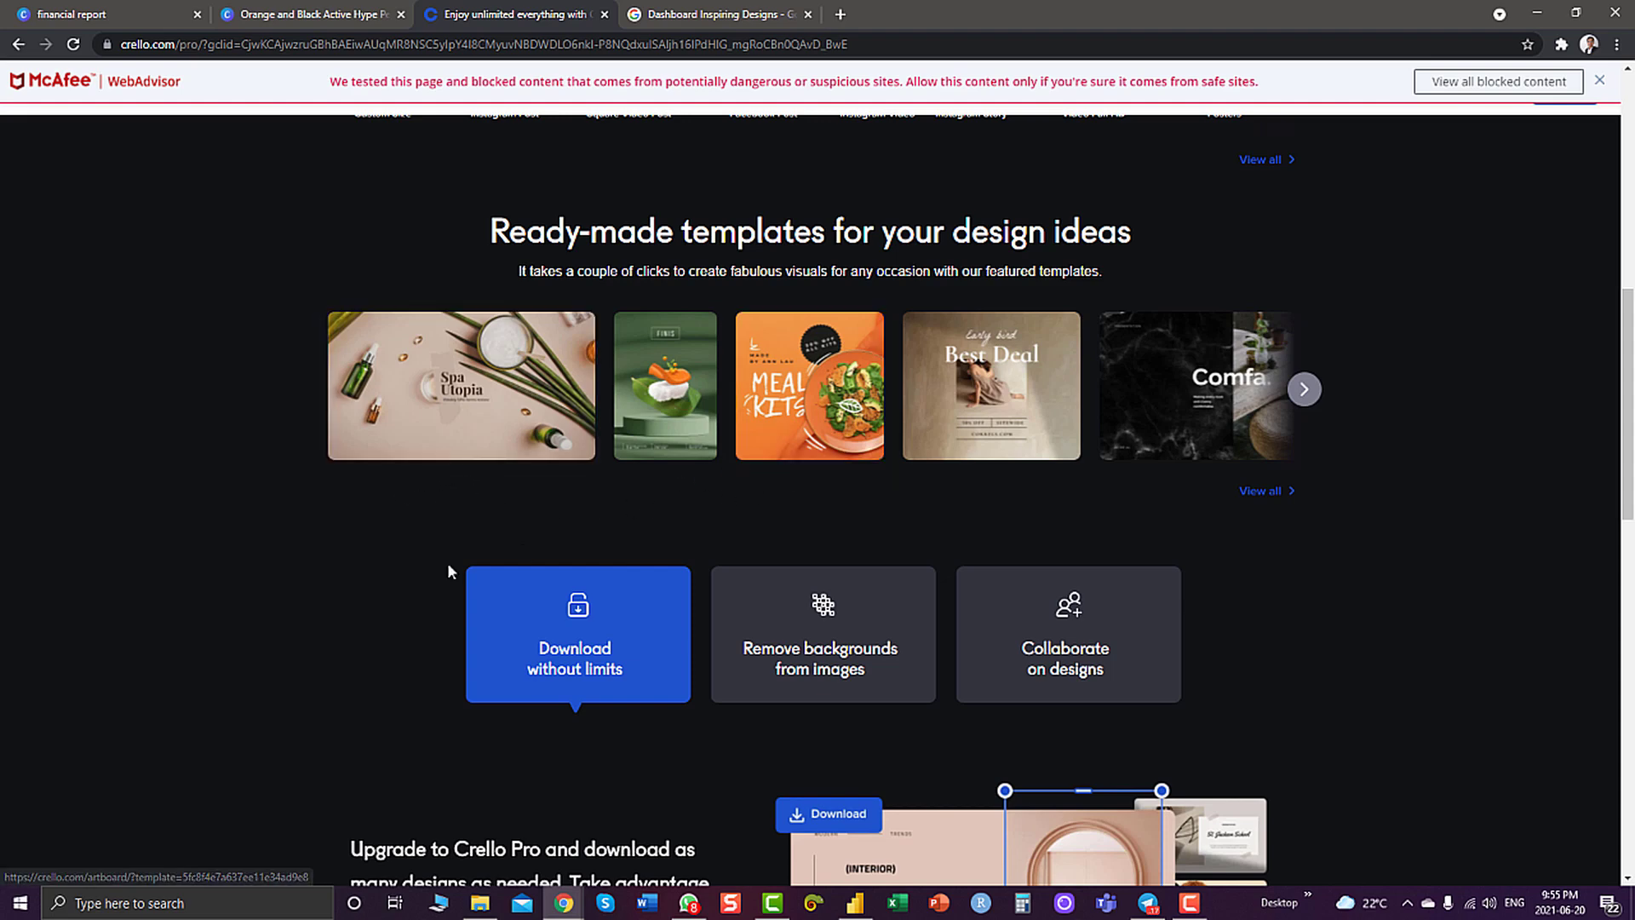
scroll(312, 610, down, 5)
scroll(312, 610, down, 7)
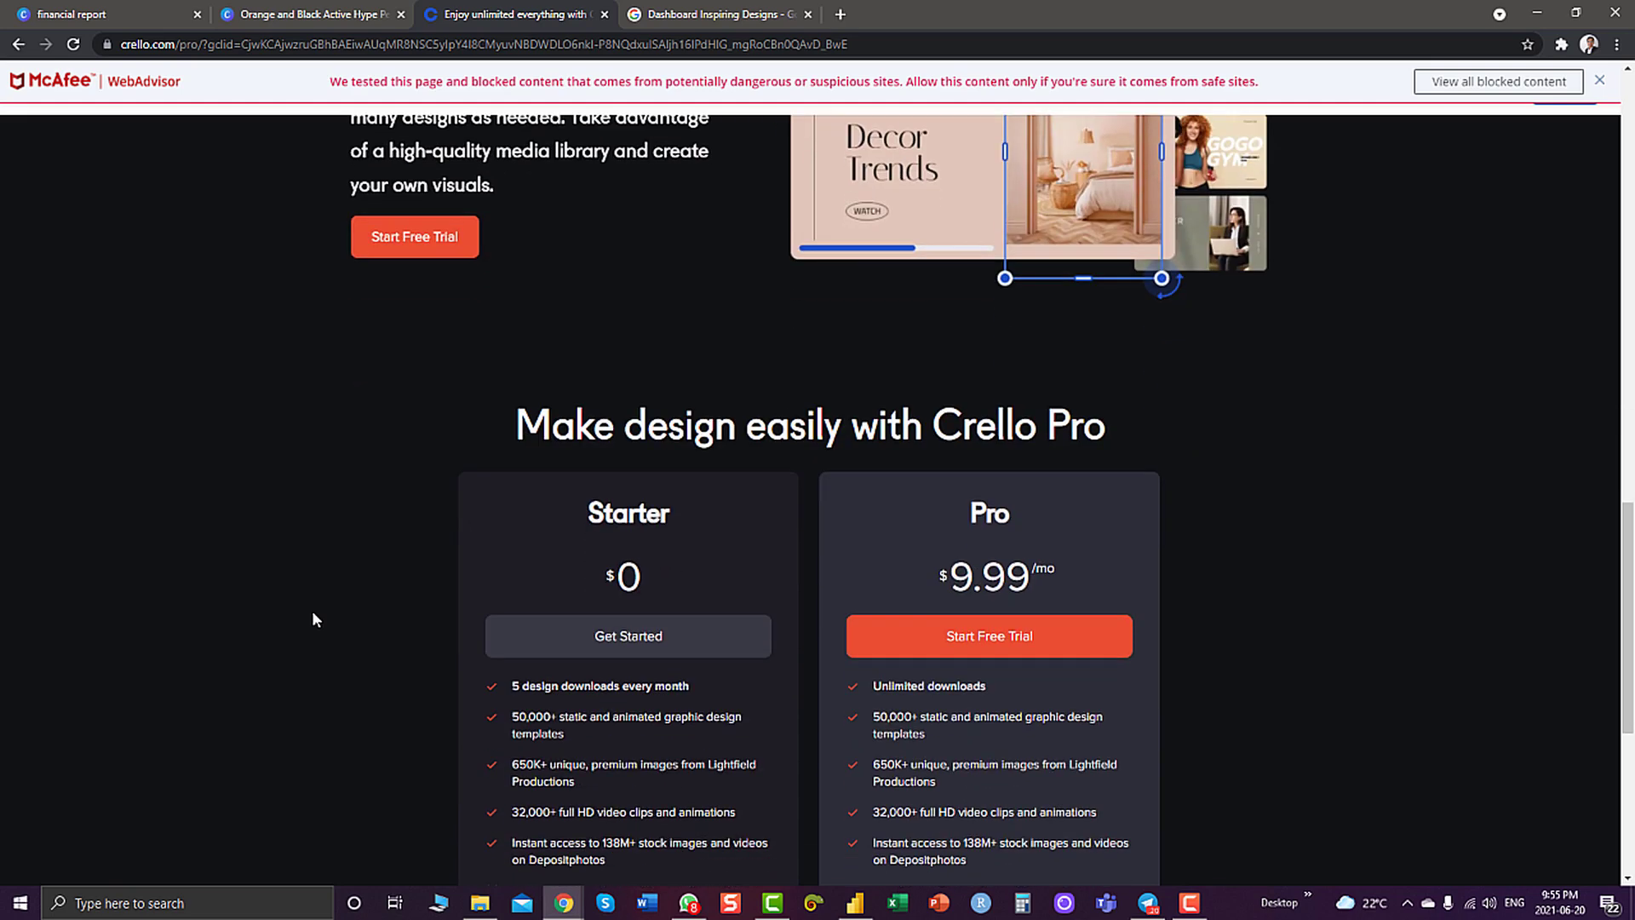
click(325, 16)
click(488, 7)
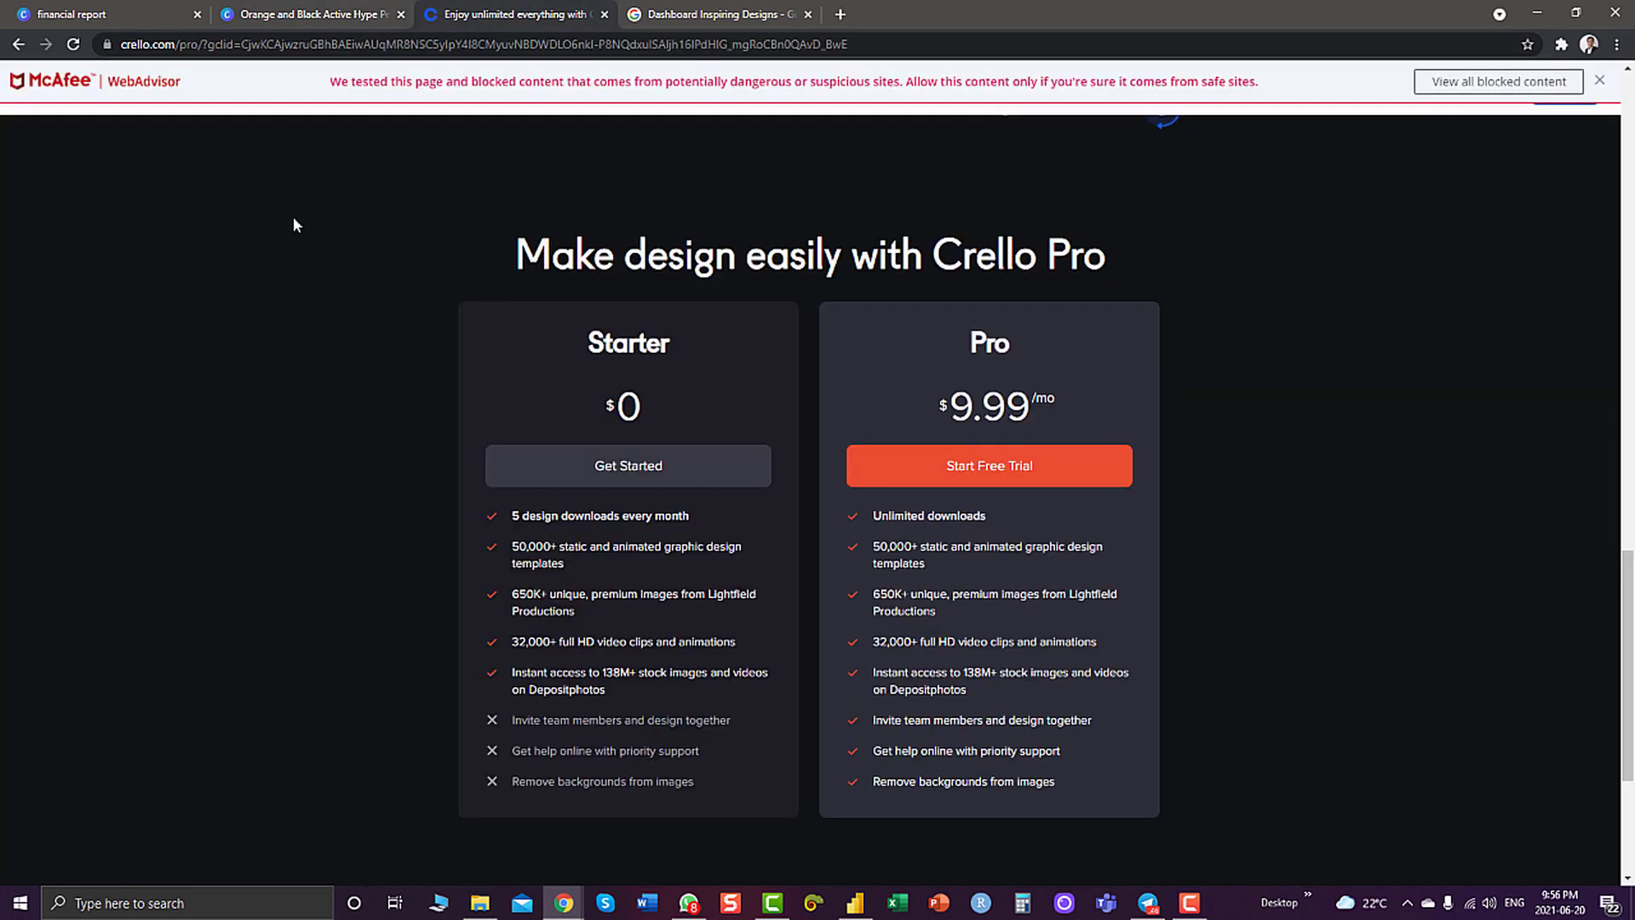
scroll(295, 226, down, 4)
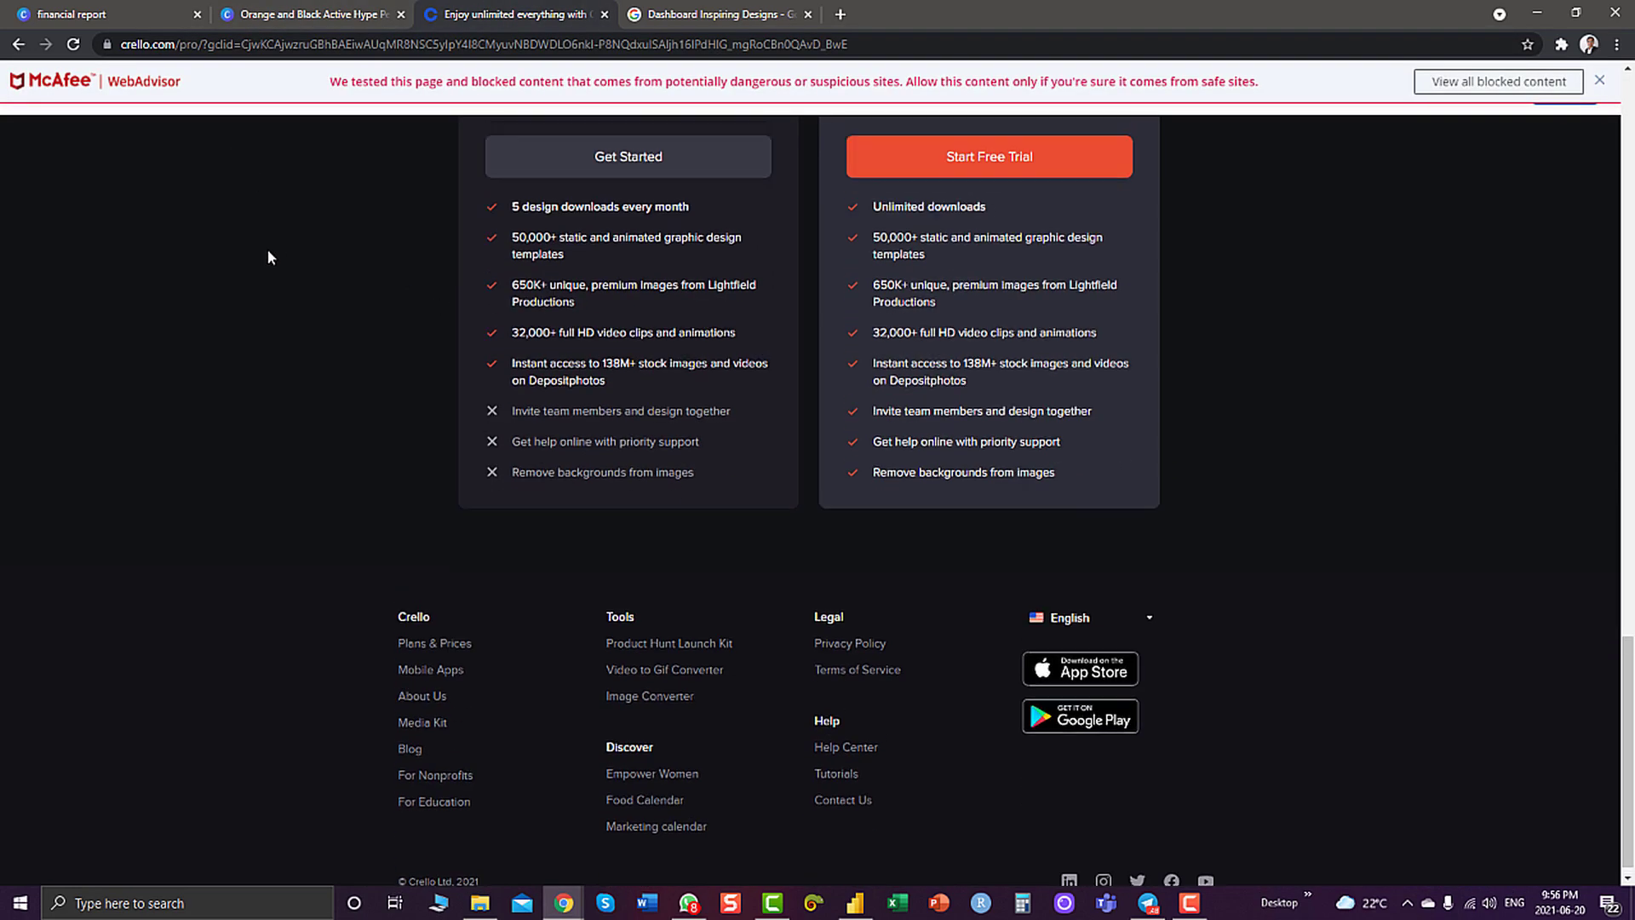
scroll(269, 256, up, 12)
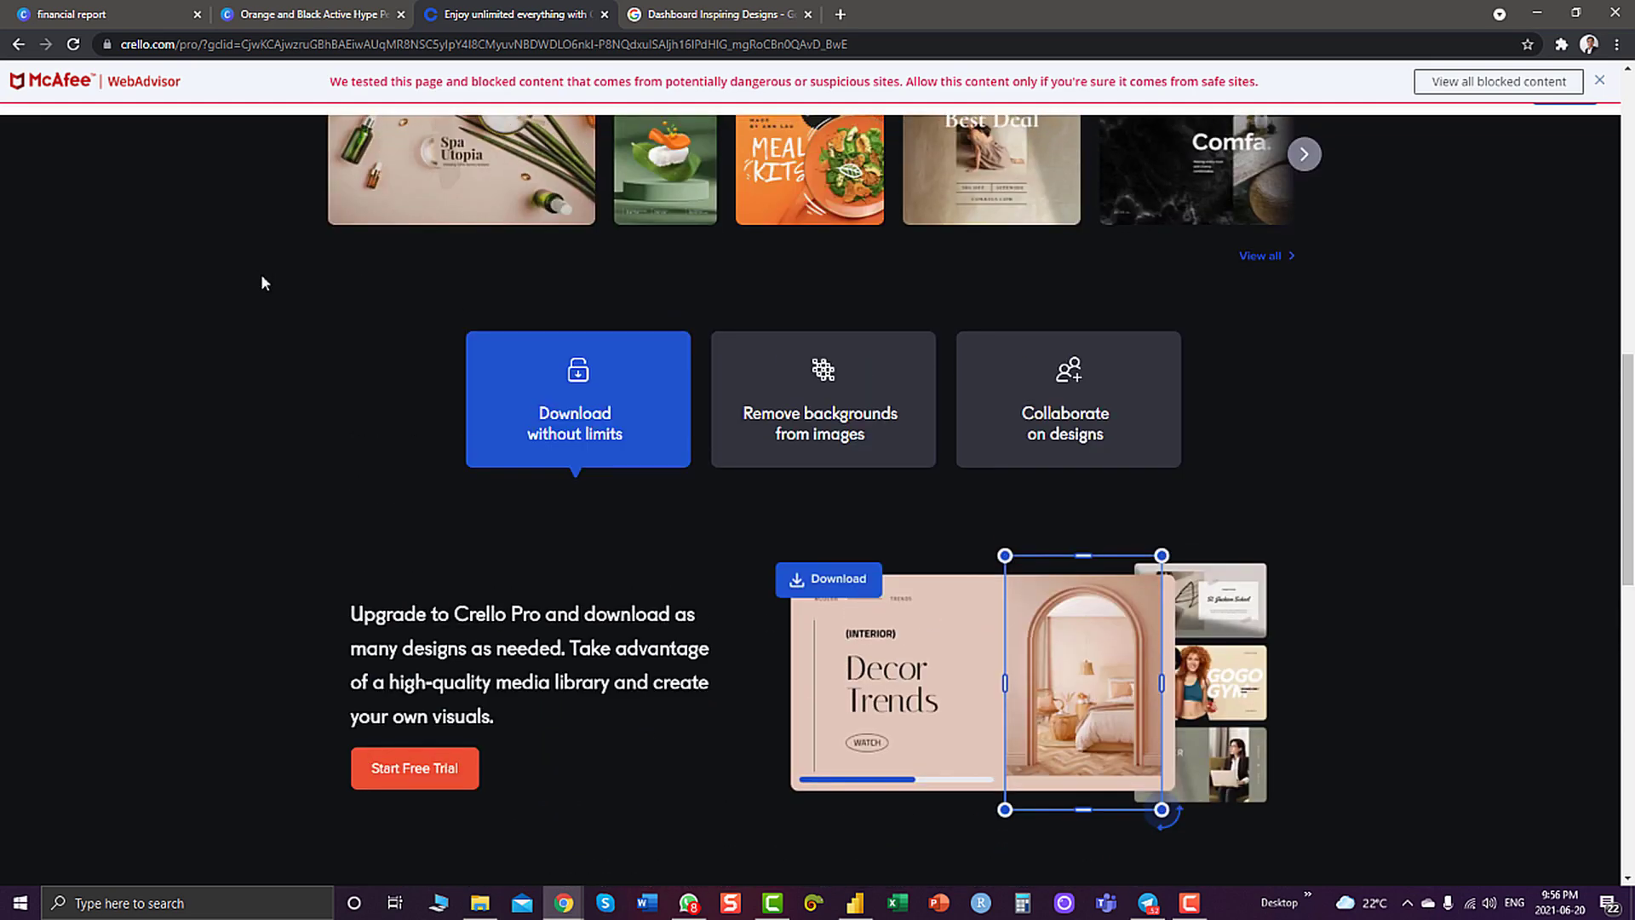
scroll(260, 275, up, 10)
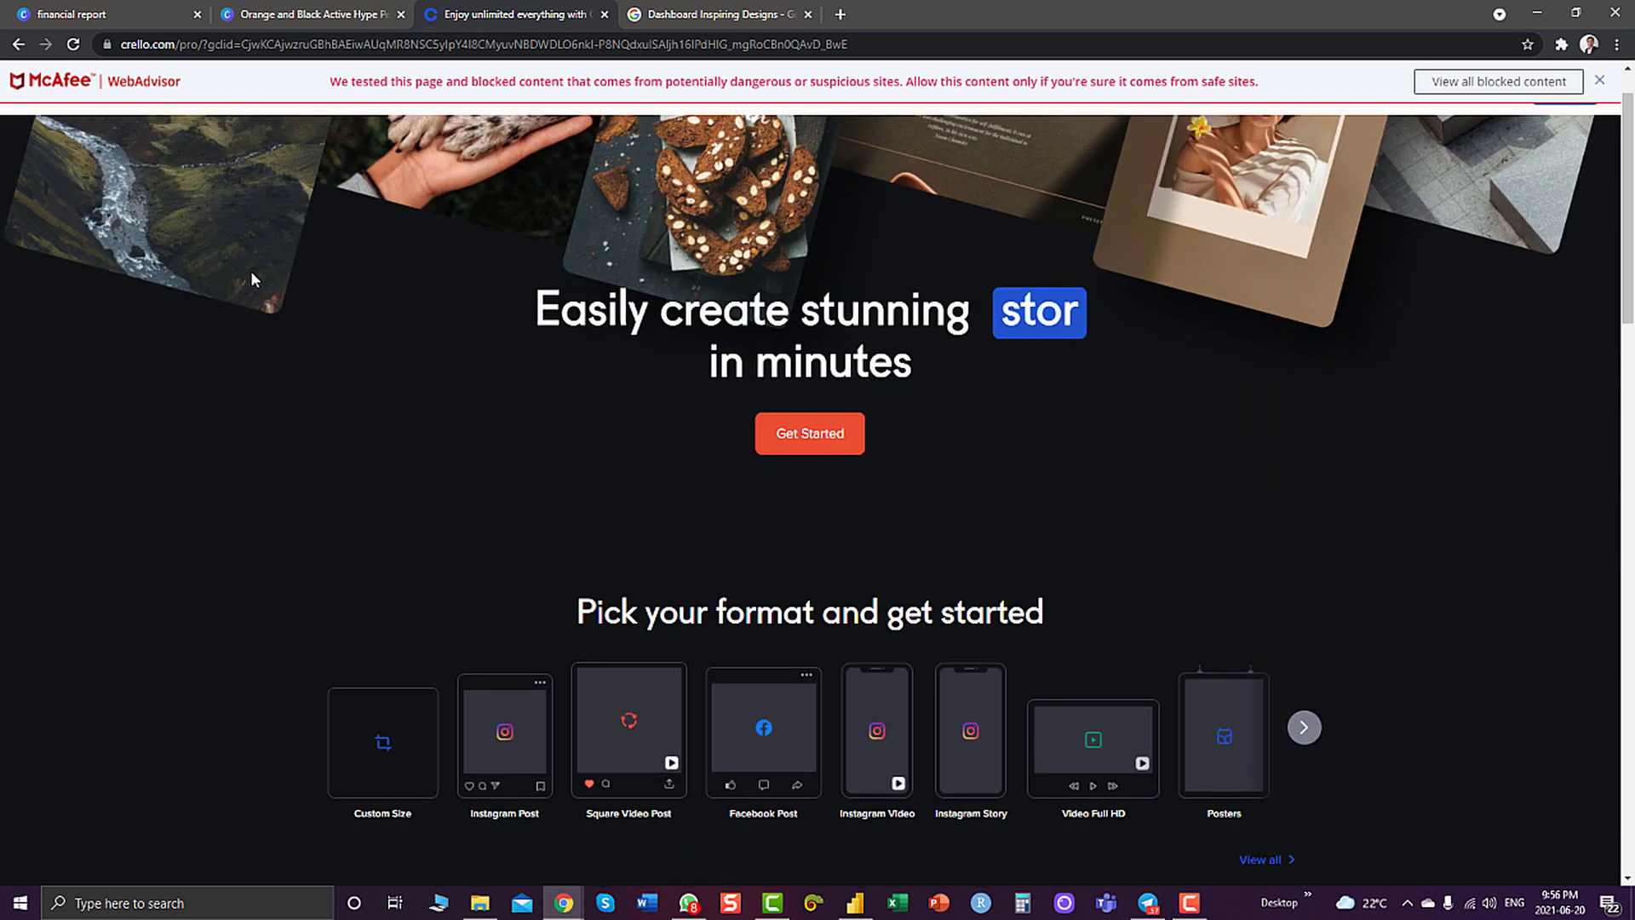
scroll(251, 279, up, 1)
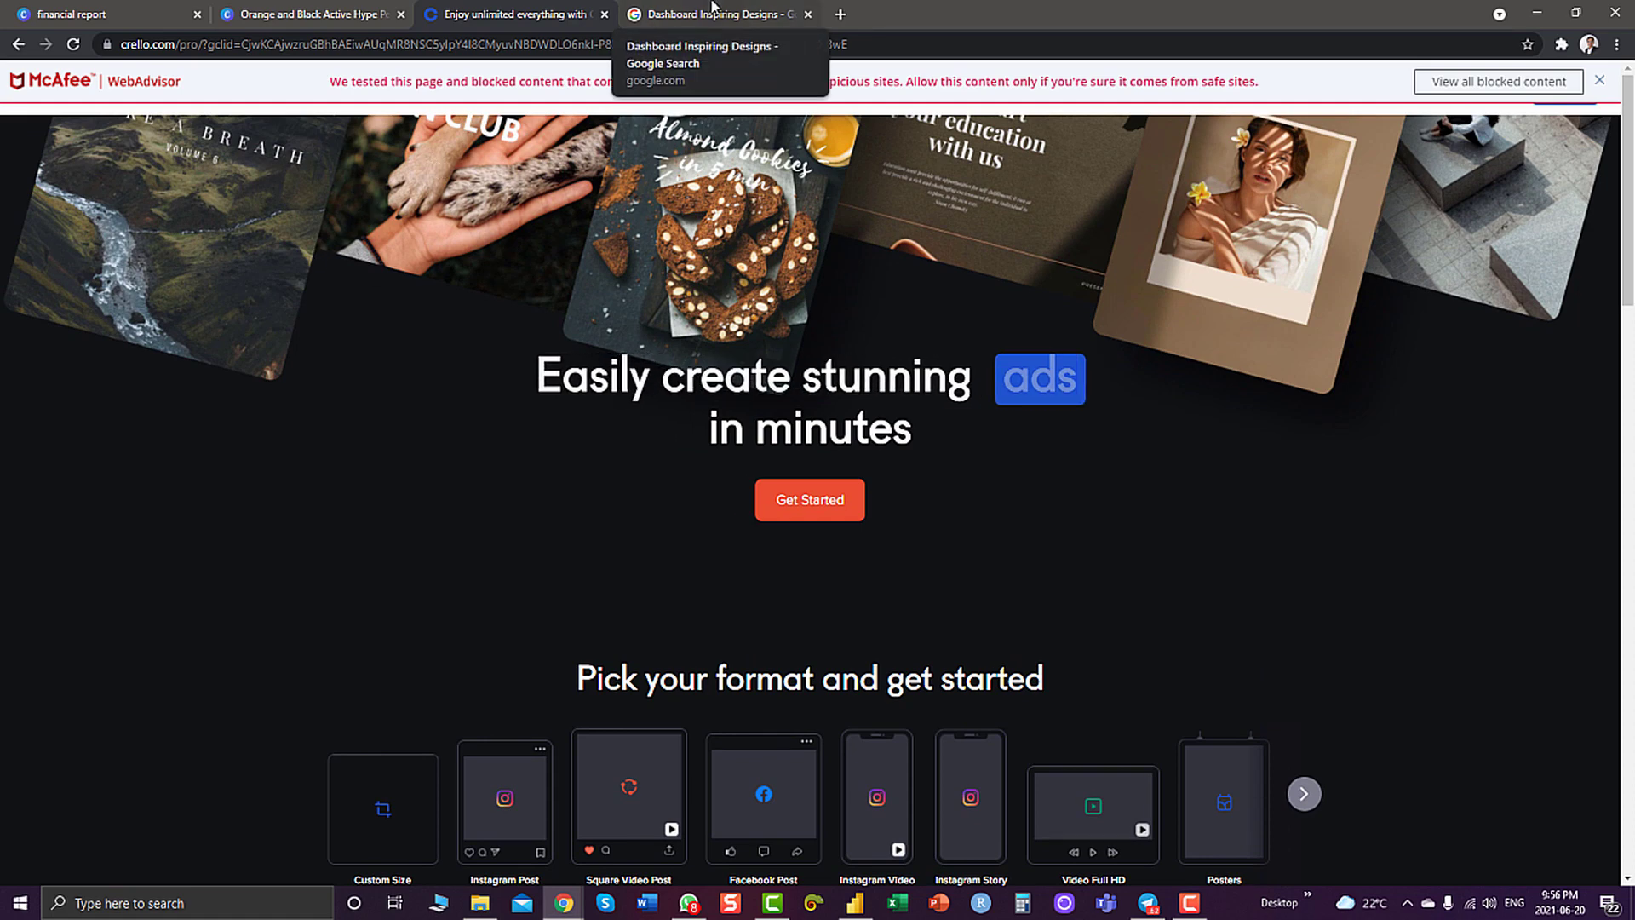
In the 'Dashboard Inspiring Designs' image results, preview the 25 Innovative Dashboard Concepts image
click(711, 10)
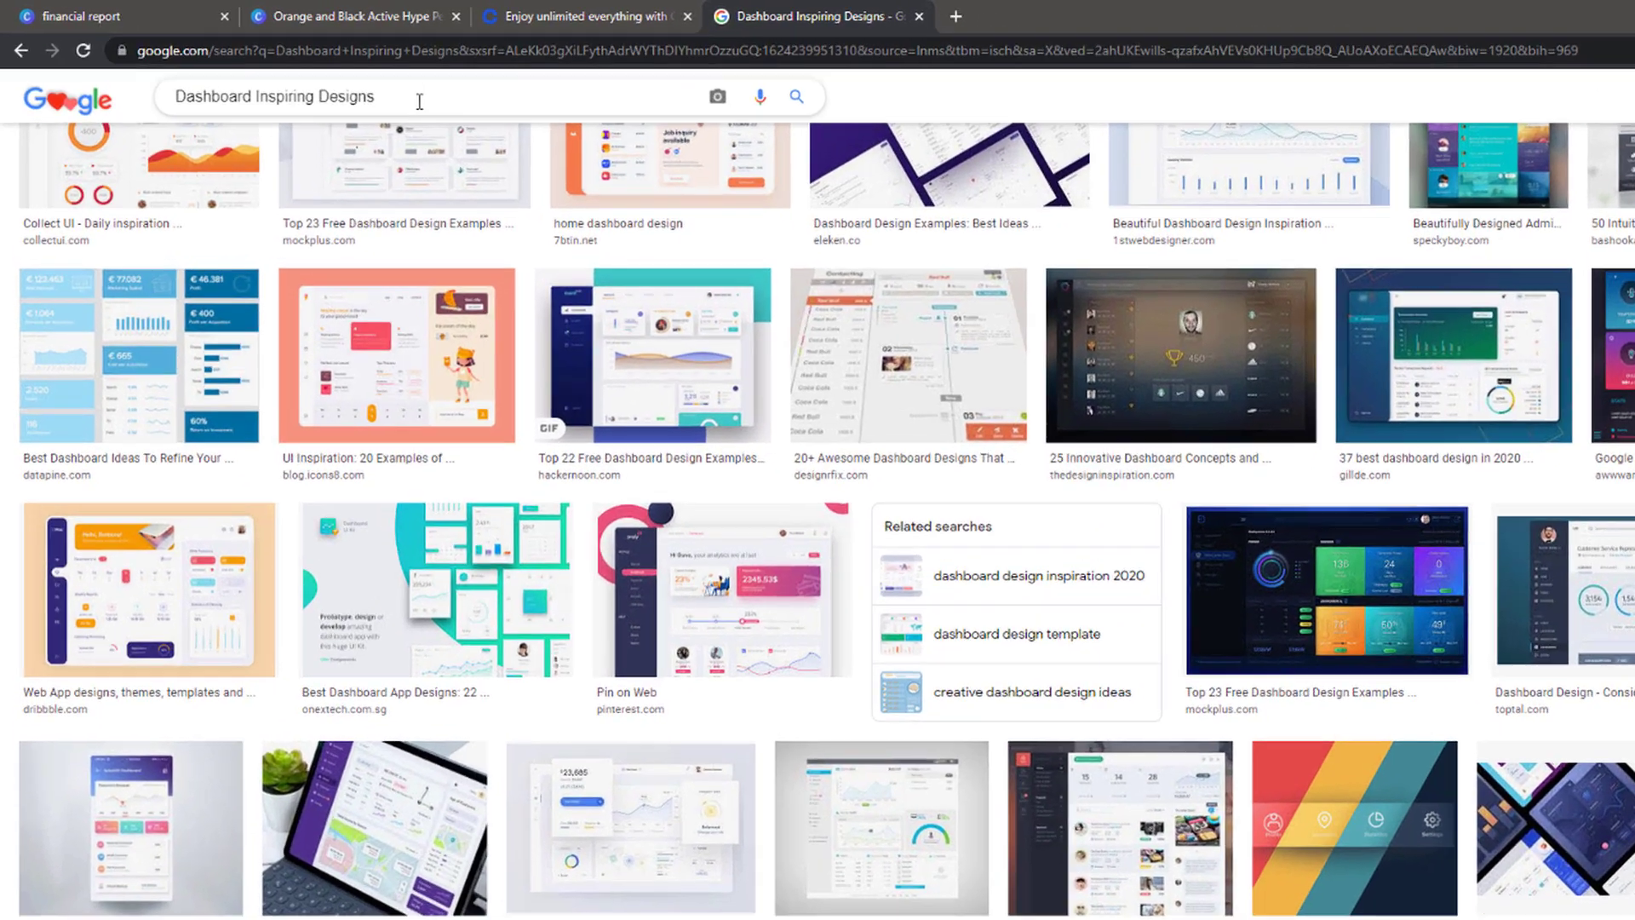
drag(329, 85, 279, 80)
drag(415, 119, 183, 120)
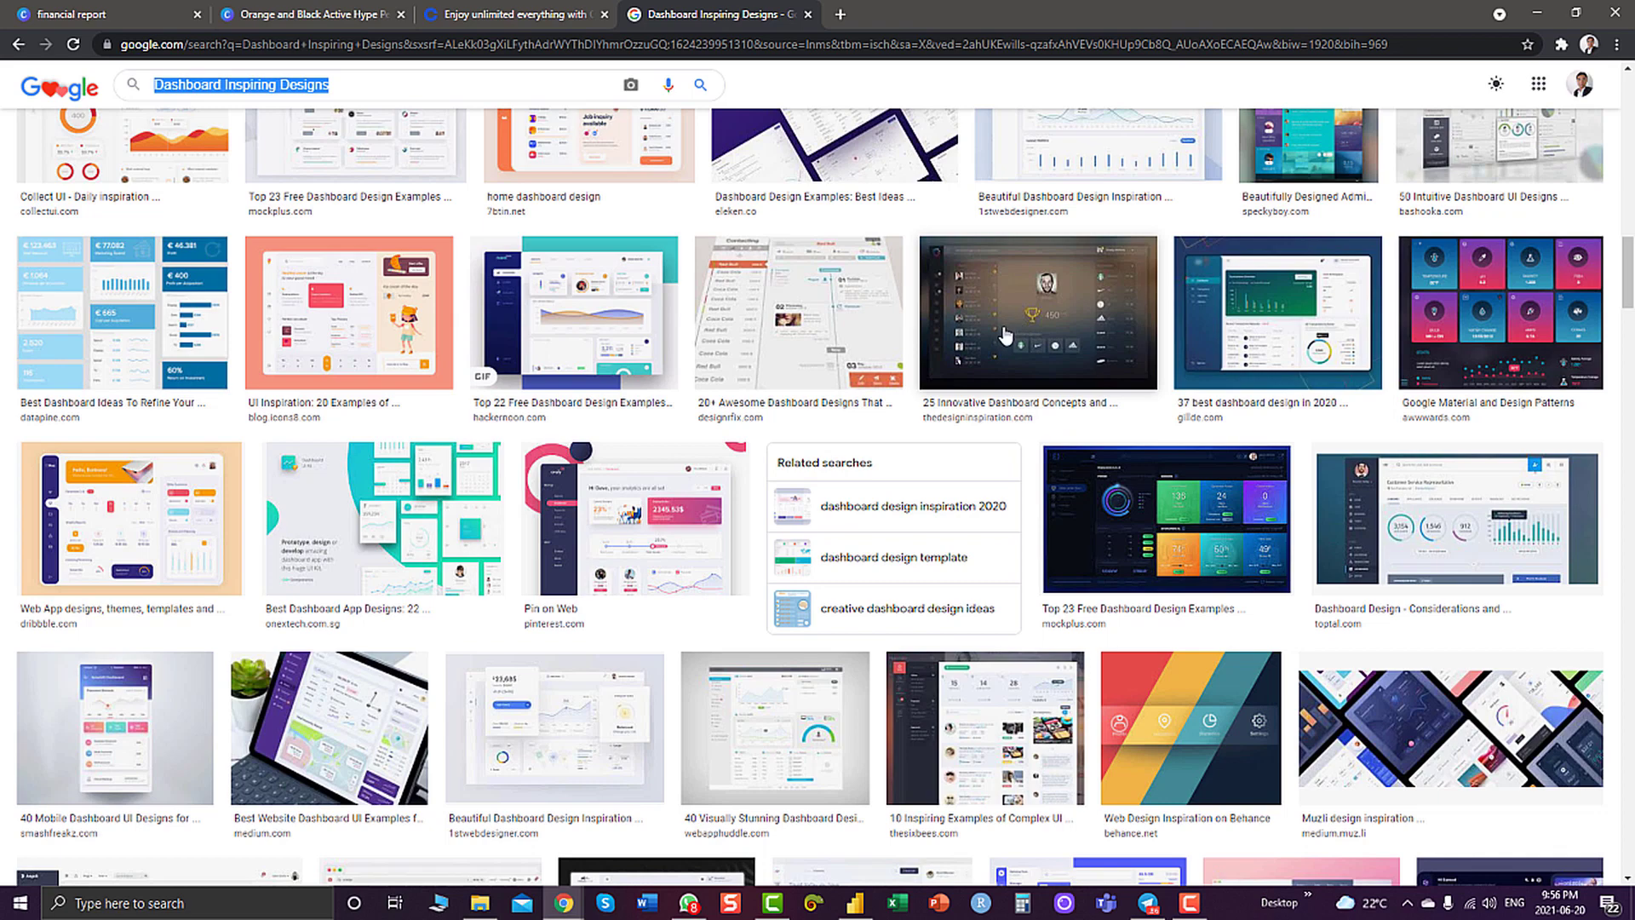
click(1005, 335)
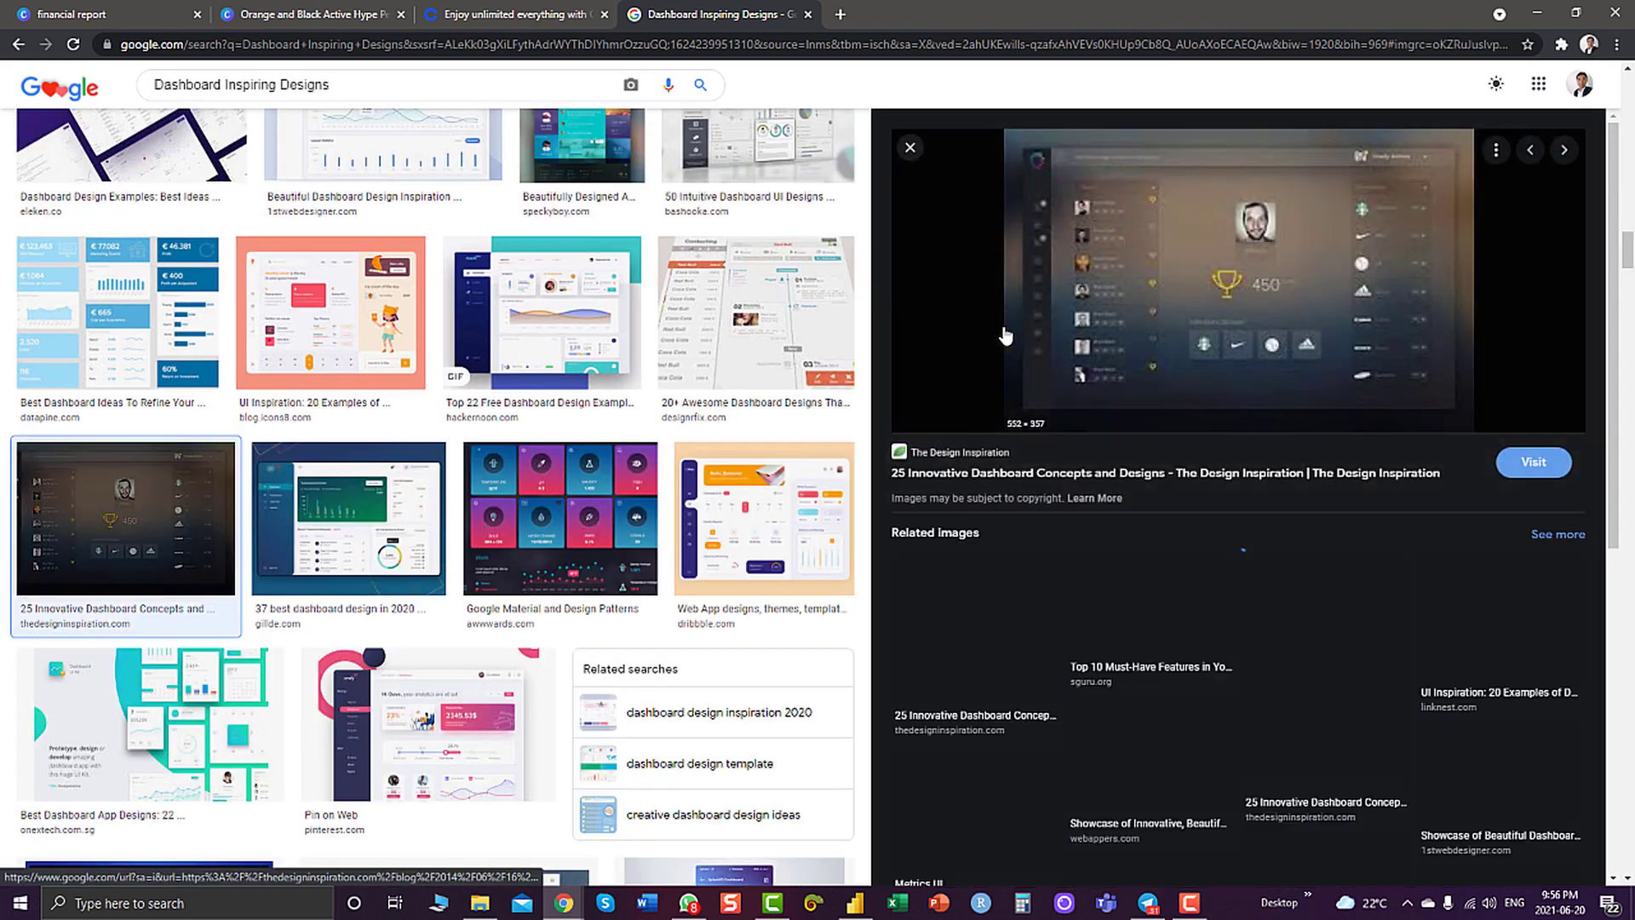